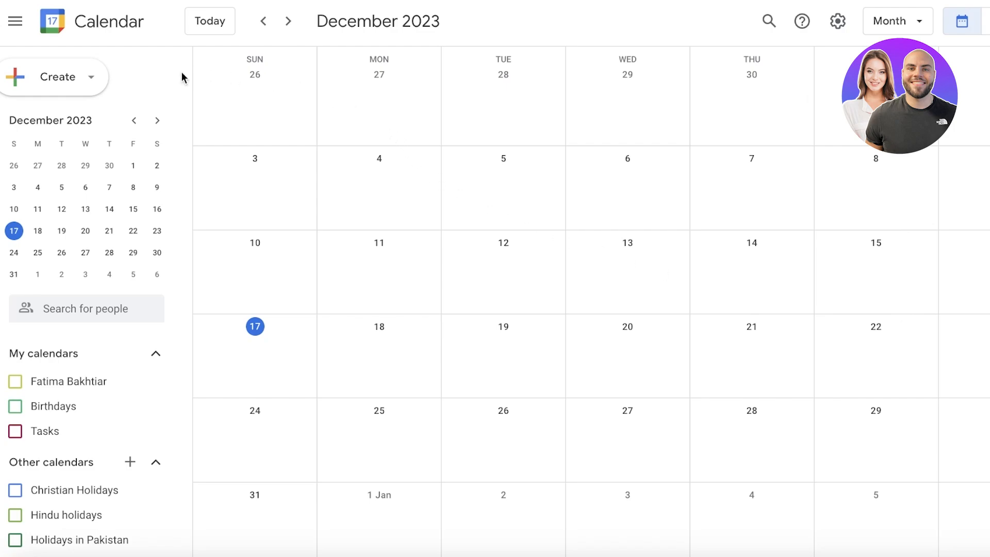
Select 12, 8 and 15 December 2023 one after another in the mini calendar.
{"action": "left_click", "coordinate": [62, 209]}
{"action": "left_click", "coordinate": [134, 189]}
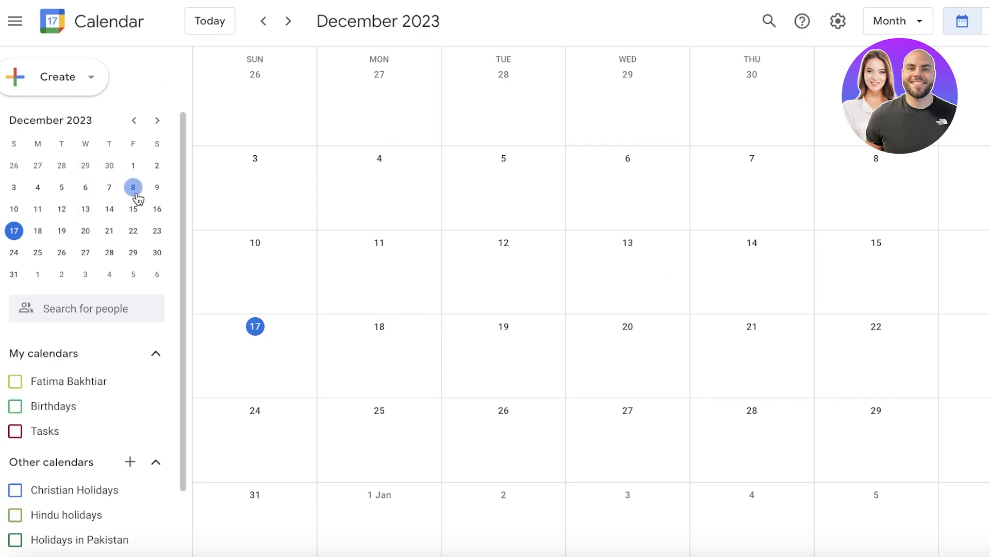
{"action": "left_click", "coordinate": [134, 210]}
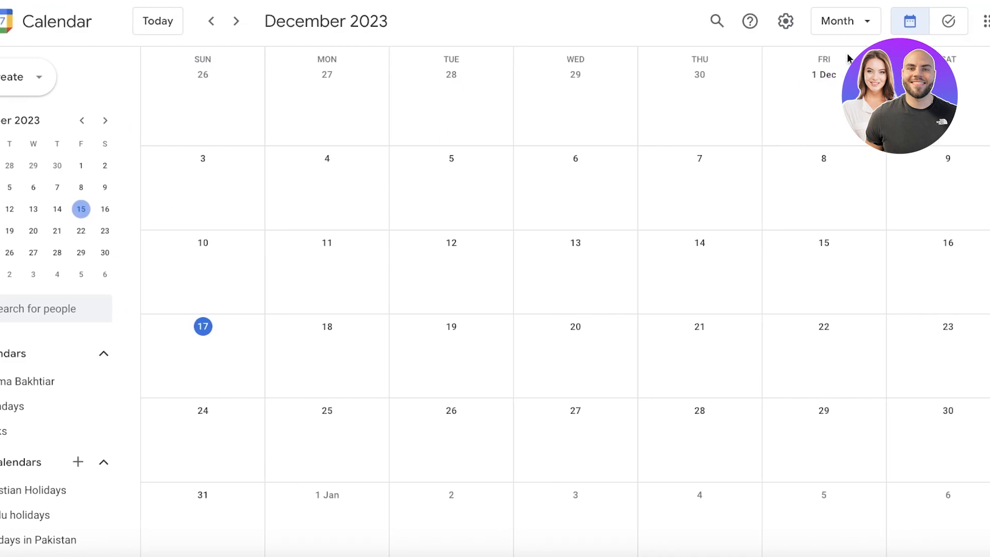
Switch the calendar from Month view to Day view for 15 December 2023.
{"action": "left_click", "coordinate": [919, 28]}
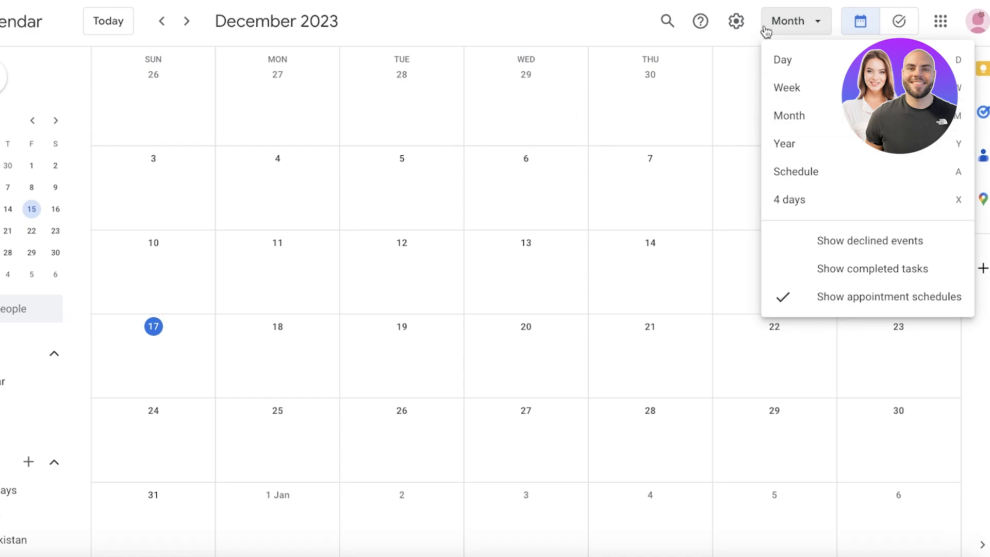
{"action": "left_click", "coordinate": [634, 99]}
{"action": "left_click", "coordinate": [677, 150]}
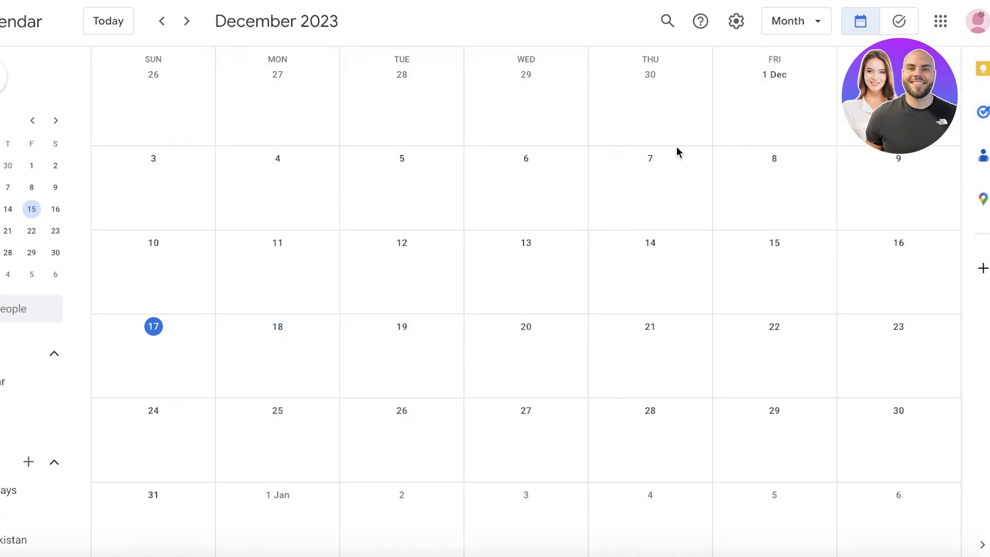
{"action": "left_click", "coordinate": [790, 34]}
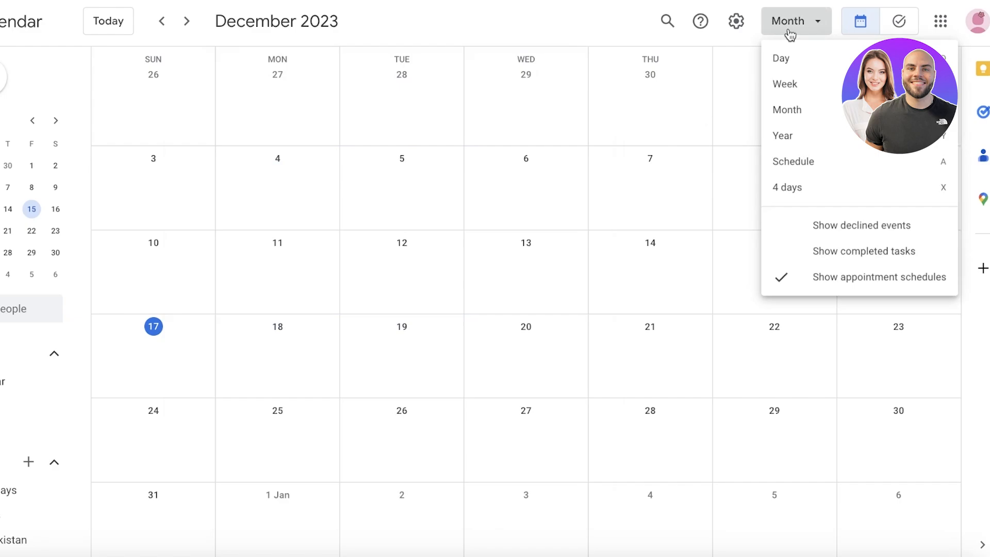
{"action": "left_click", "coordinate": [800, 62]}
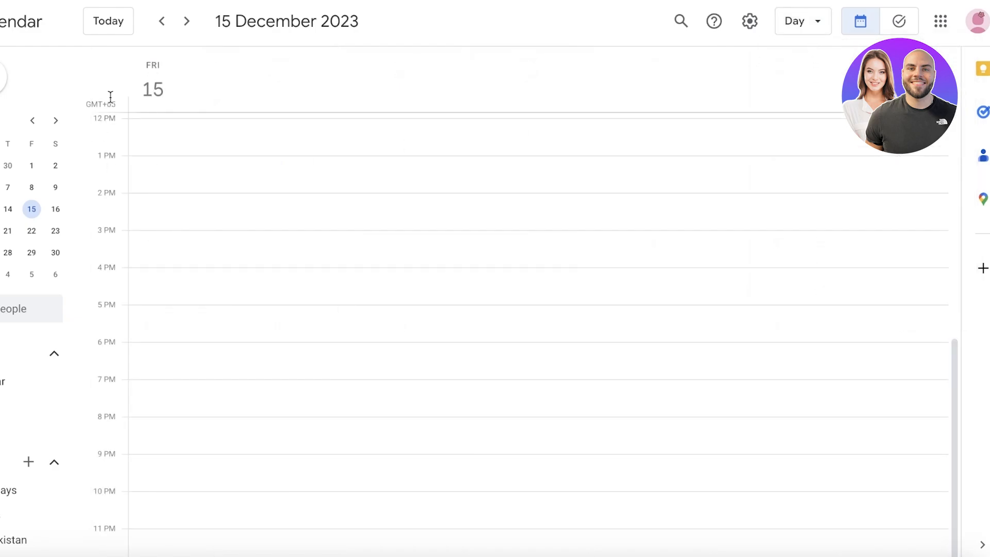
Show the day schedules of 12, 1, 13 and 17 December 2023 in turn.
{"action": "left_click", "coordinate": [0, 208]}
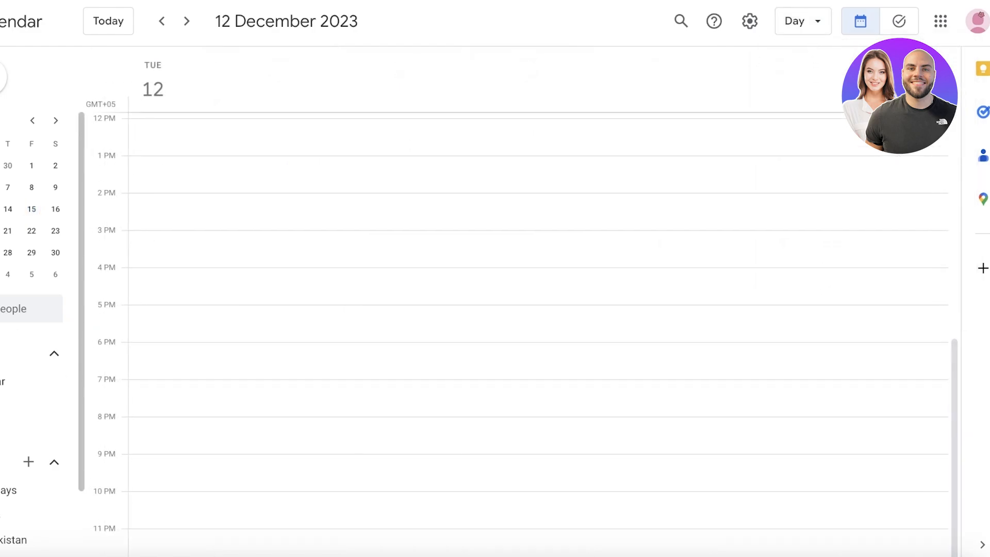
{"action": "left_click", "coordinate": [25, 165]}
{"action": "left_click", "coordinate": [0, 209]}
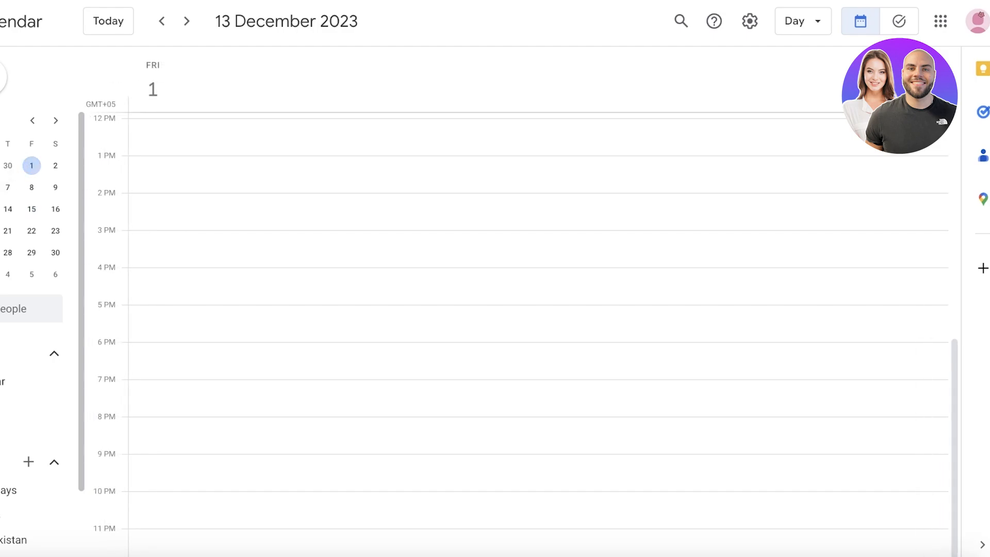
{"action": "left_click", "coordinate": [0, 230]}
Switch the calendar to Month view and on to Week view, and look through the hours of the current week.
{"action": "left_click", "coordinate": [802, 30]}
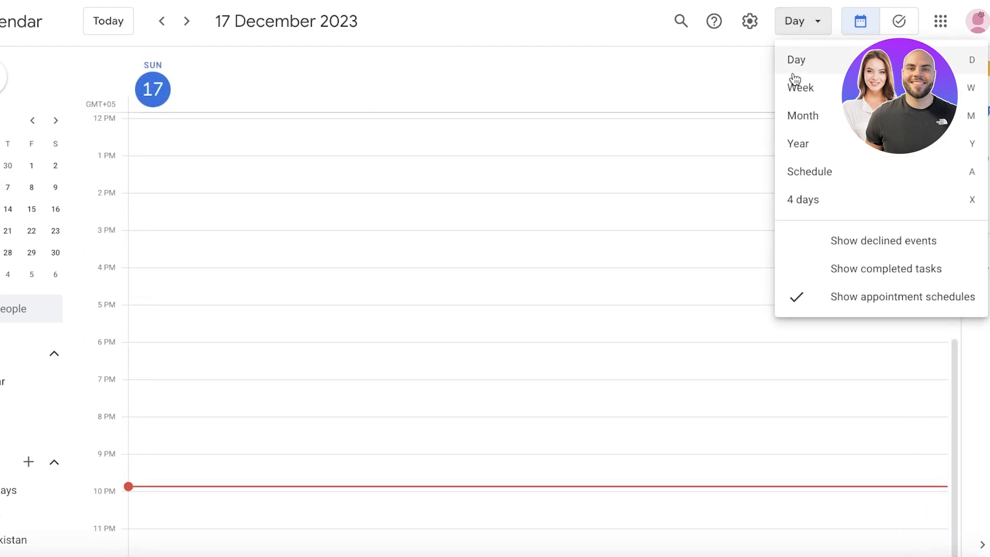
{"action": "left_click", "coordinate": [794, 124]}
{"action": "left_click", "coordinate": [782, 27]}
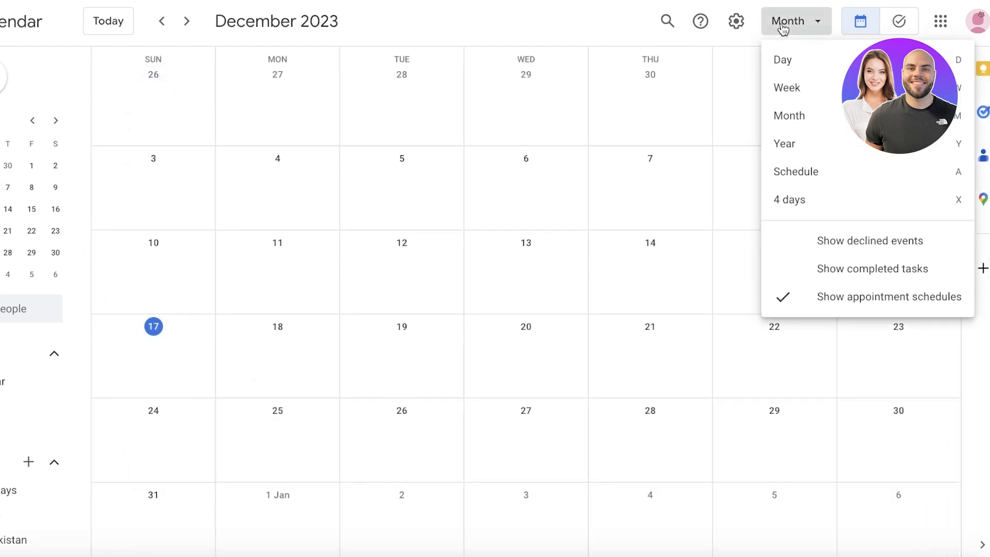
{"action": "left_click", "coordinate": [786, 87]}
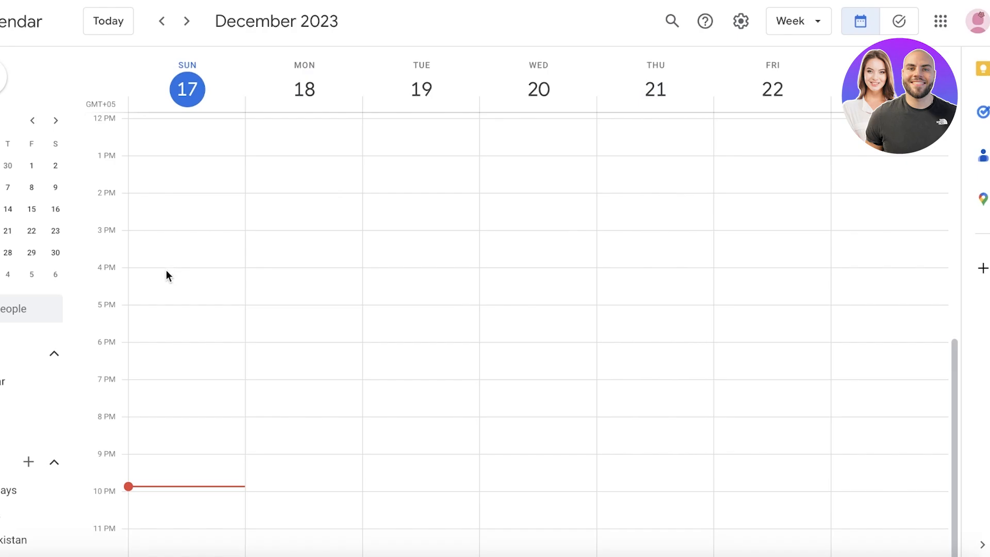
{"action": "scroll", "coordinate": [172, 252], "scroll_direction": "up", "scroll_amount": 8}
{"action": "scroll", "coordinate": [172, 207], "scroll_direction": "down", "scroll_amount": 8}
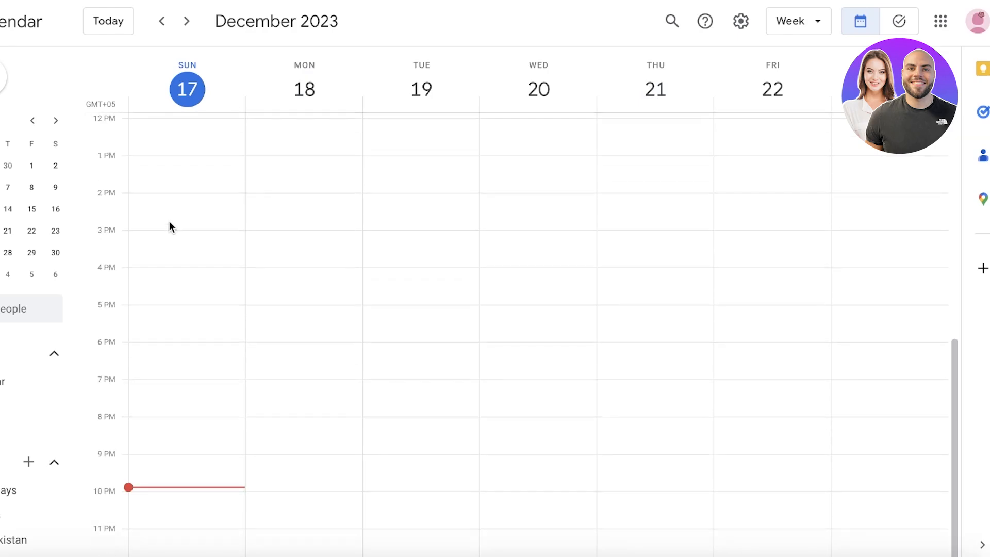
{"action": "scroll", "coordinate": [170, 227], "scroll_direction": "up", "scroll_amount": 8}
{"action": "scroll", "coordinate": [176, 225], "scroll_direction": "down", "scroll_amount": 8}
{"action": "scroll", "coordinate": [178, 223], "scroll_direction": "up", "scroll_amount": 8}
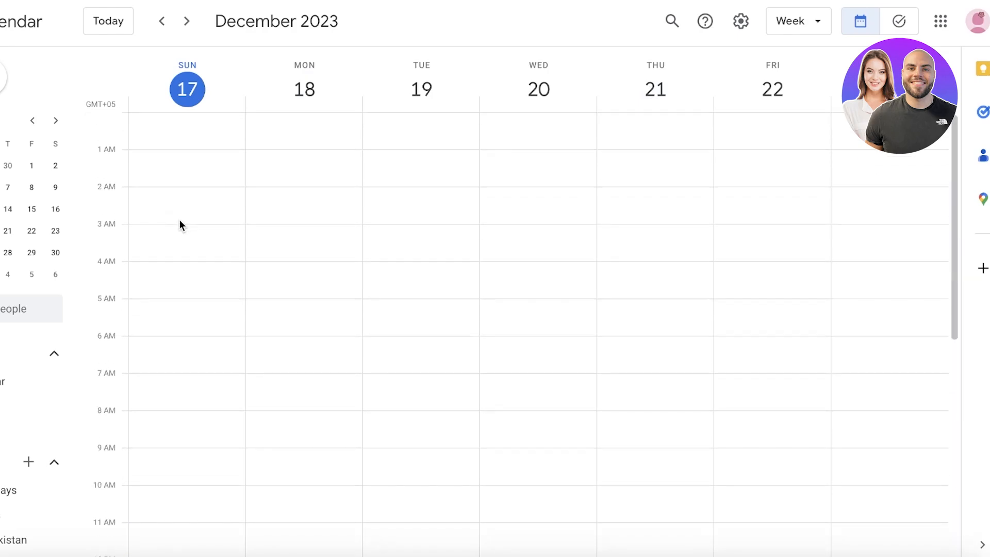
Display the calendar in Year, Schedule and 4 days views in turn.
{"action": "left_click", "coordinate": [798, 24]}
{"action": "left_click", "coordinate": [789, 158]}
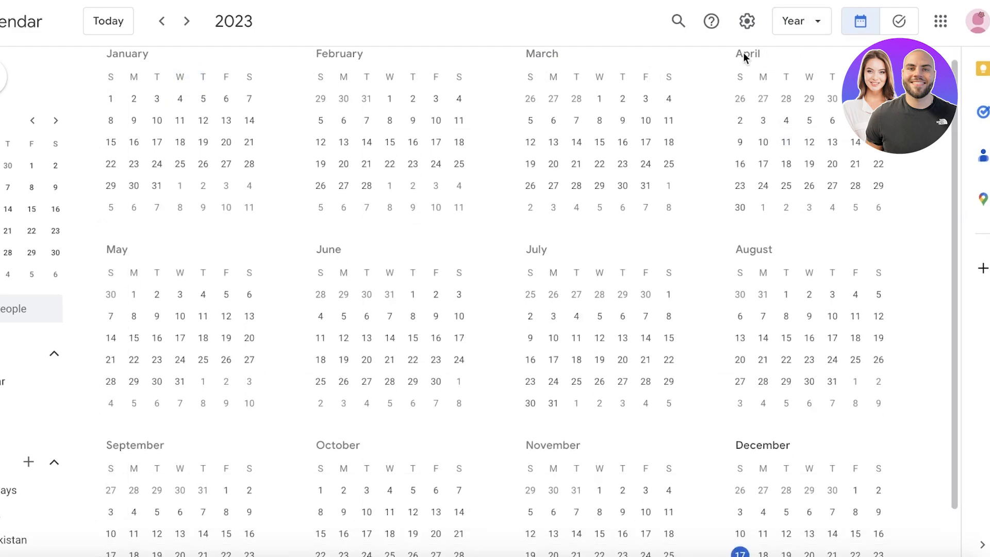
{"action": "left_click", "coordinate": [801, 26]}
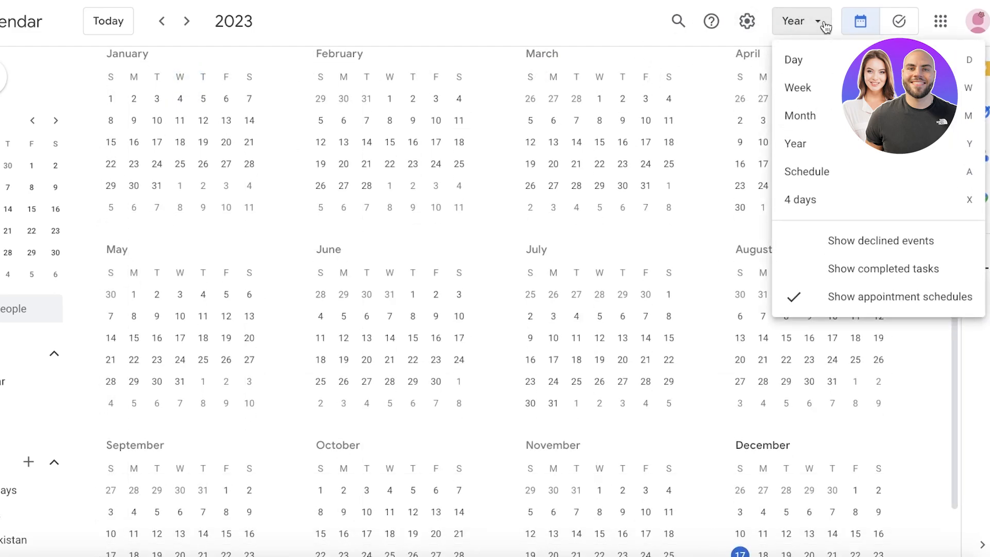
{"action": "left_click", "coordinate": [837, 185]}
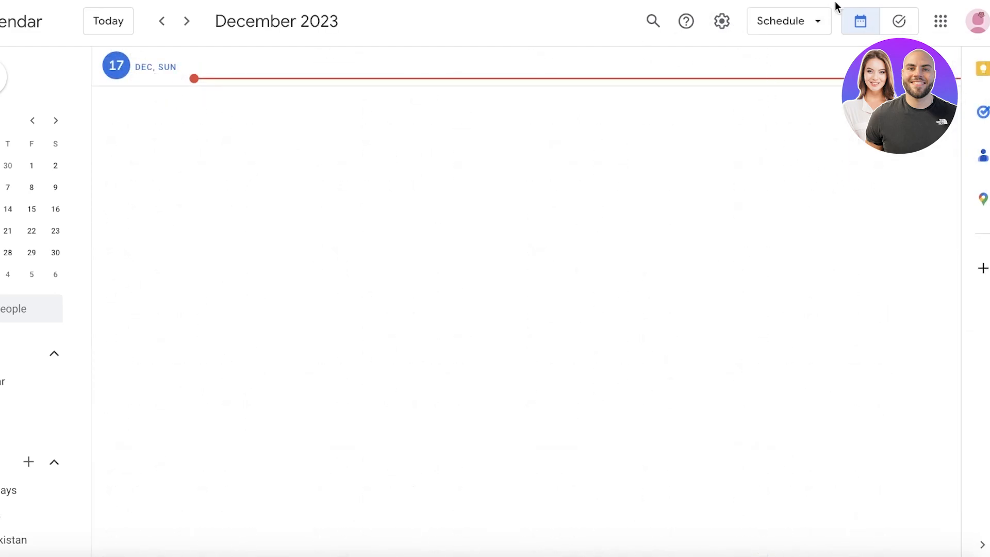
{"action": "left_click", "coordinate": [820, 21]}
{"action": "left_click", "coordinate": [819, 206]}
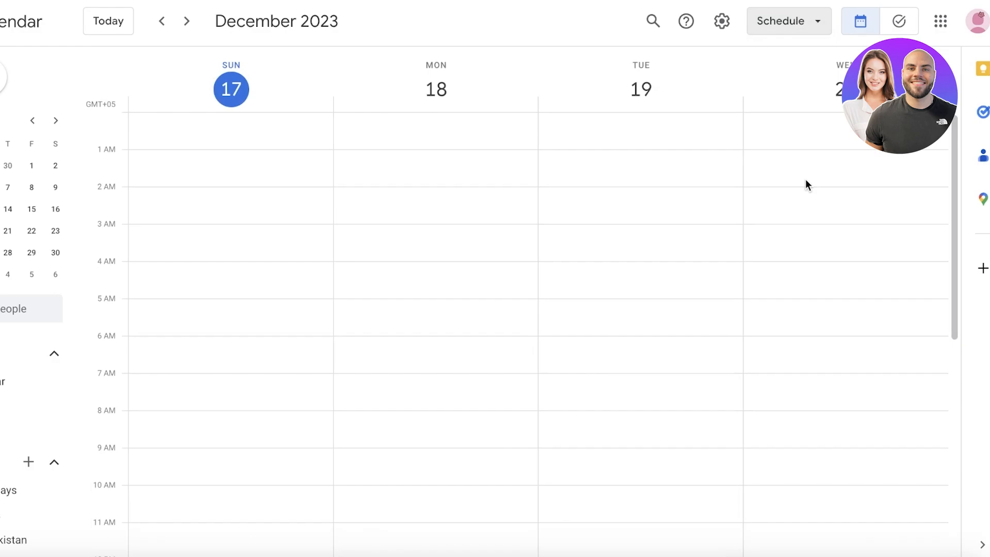
Cycle the calendar through Day and Week views and return it to Month view.
{"action": "left_click", "coordinate": [803, 32]}
{"action": "left_click", "coordinate": [806, 58]}
{"action": "left_click", "coordinate": [792, 20]}
{"action": "left_click", "coordinate": [794, 86]}
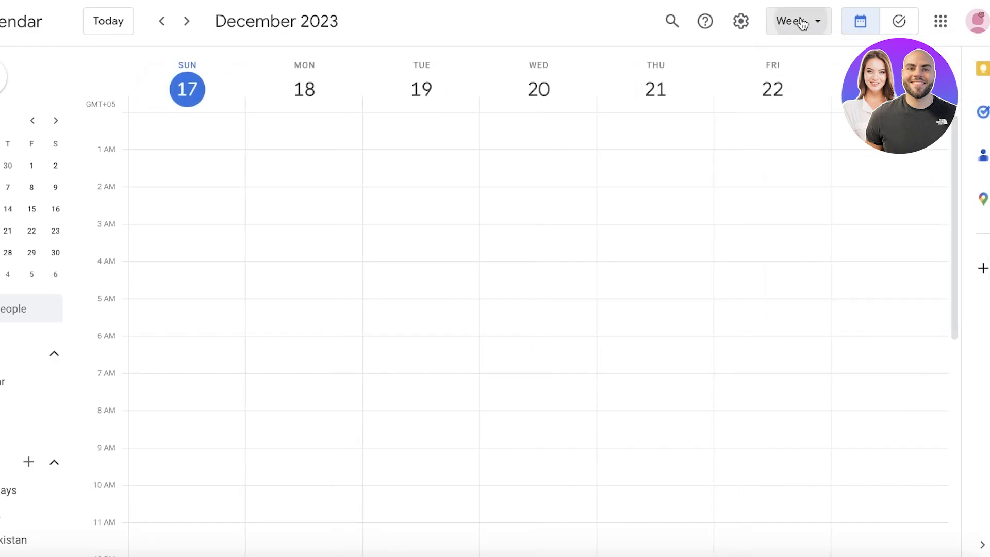
{"action": "left_click", "coordinate": [802, 24]}
{"action": "left_click", "coordinate": [814, 120]}
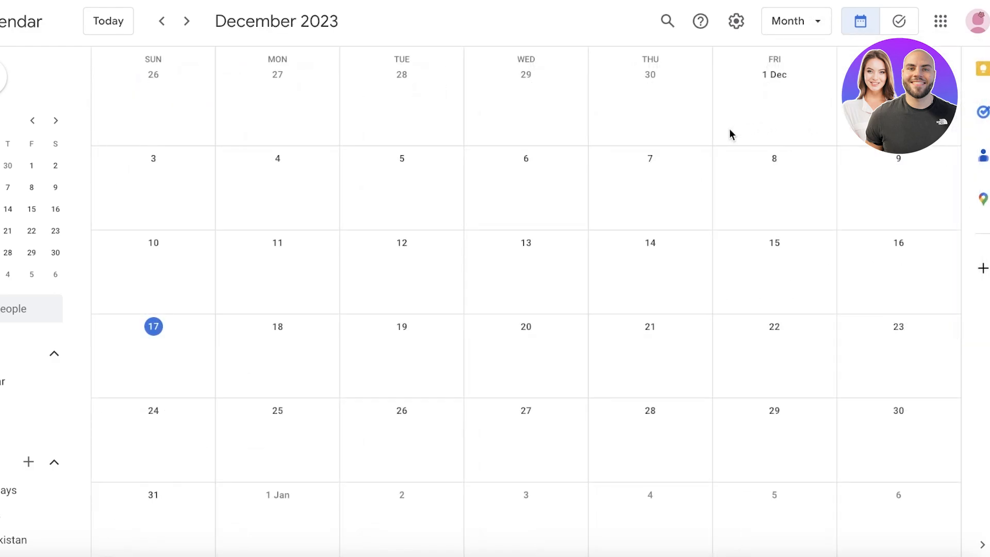
Show and hide the owner's personal calendar, the Birthdays calendar and the Tasks calendar one at a time.
{"action": "scroll", "coordinate": [18, 364], "scroll_direction": "down", "scroll_amount": 1}
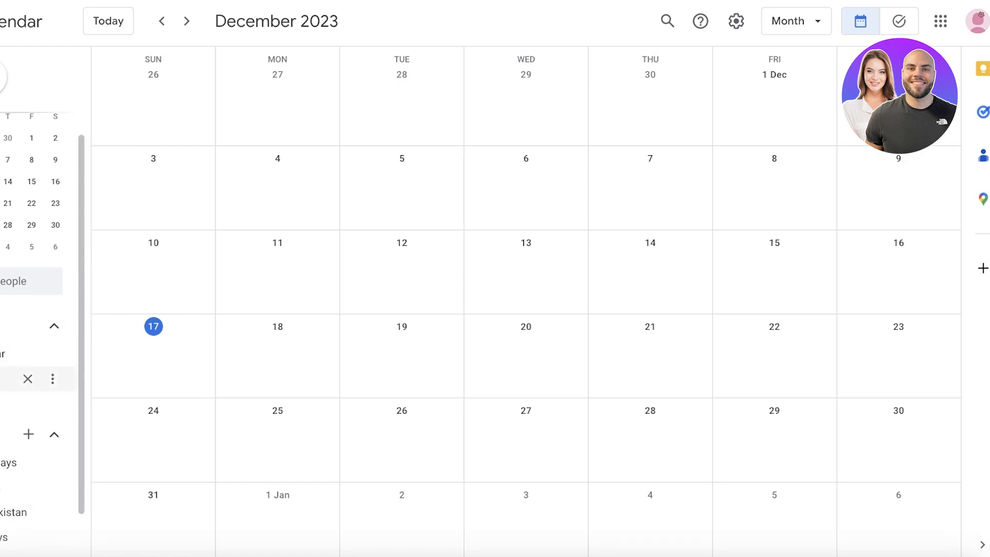
{"action": "scroll", "coordinate": [44, 427], "scroll_direction": "down", "scroll_amount": 2}
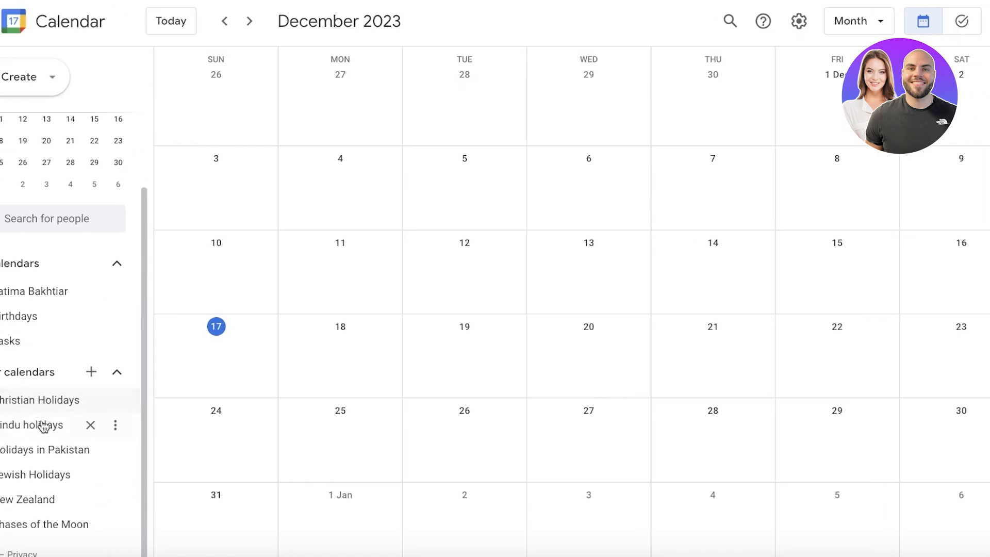
{"action": "left_click", "coordinate": [64, 294]}
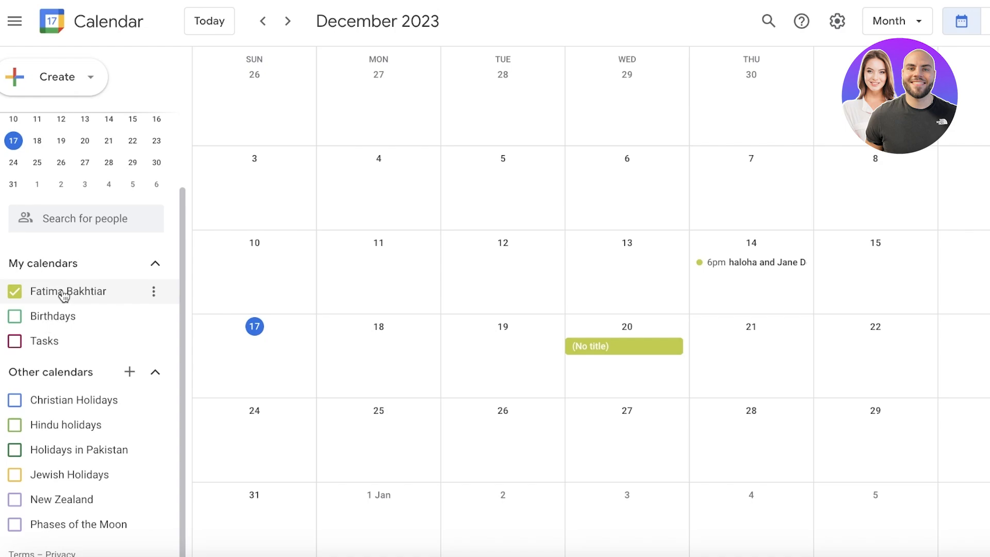
{"action": "left_click", "coordinate": [64, 294]}
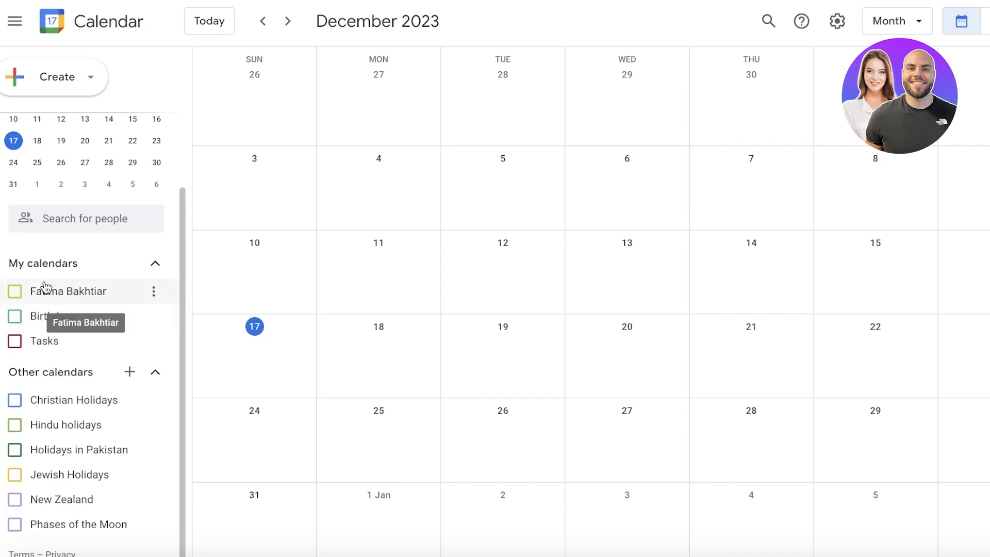
{"action": "left_click", "coordinate": [44, 320]}
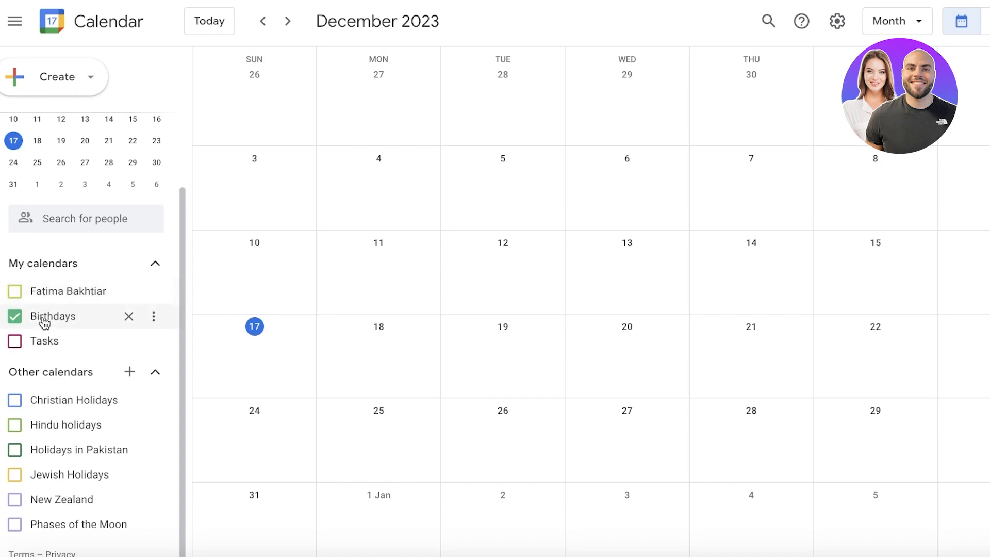
{"action": "left_click", "coordinate": [44, 321]}
{"action": "left_click", "coordinate": [47, 341]}
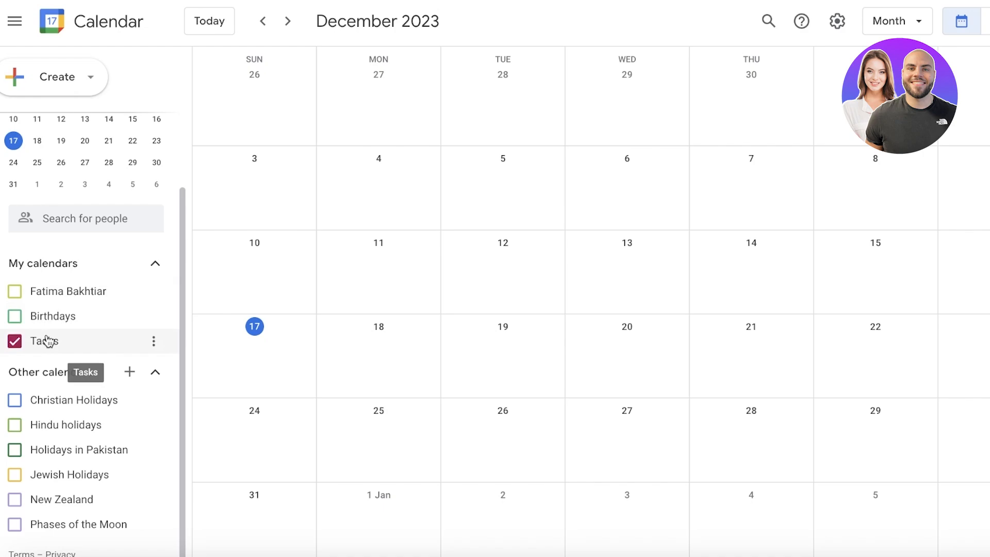
{"action": "left_click", "coordinate": [46, 341]}
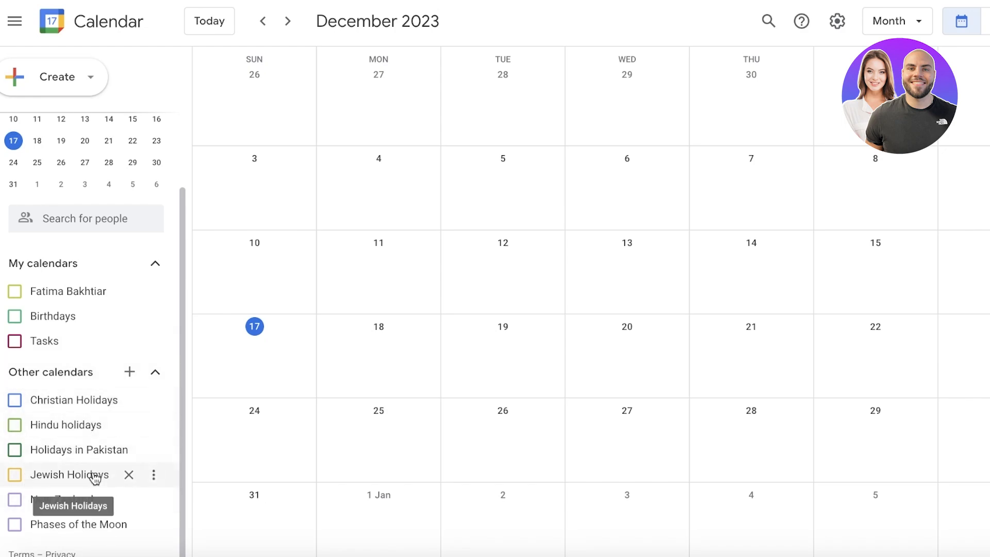
Collapse the list of other calendars.
{"action": "scroll", "coordinate": [53, 535], "scroll_direction": "down", "scroll_amount": 1}
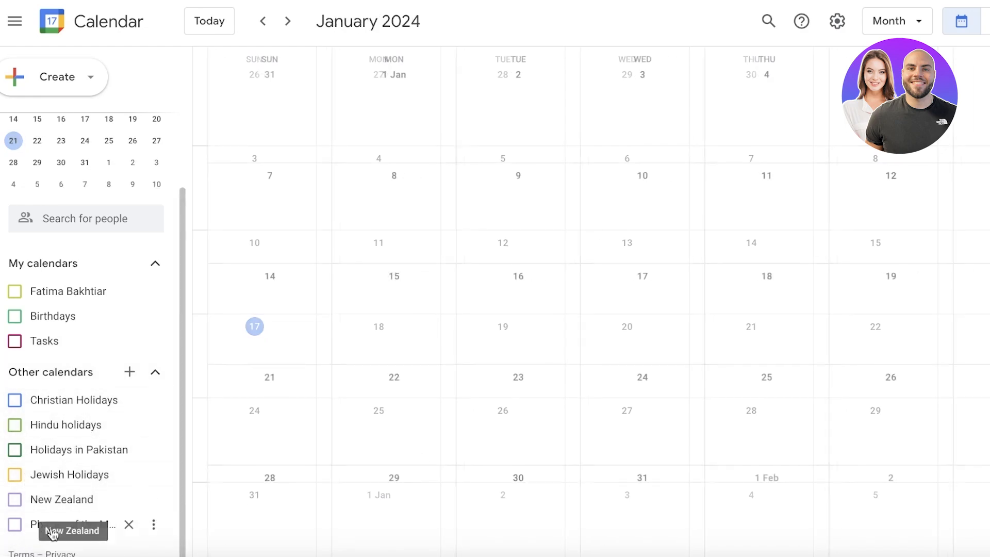
{"action": "left_click", "coordinate": [141, 376]}
{"action": "left_click", "coordinate": [80, 371]}
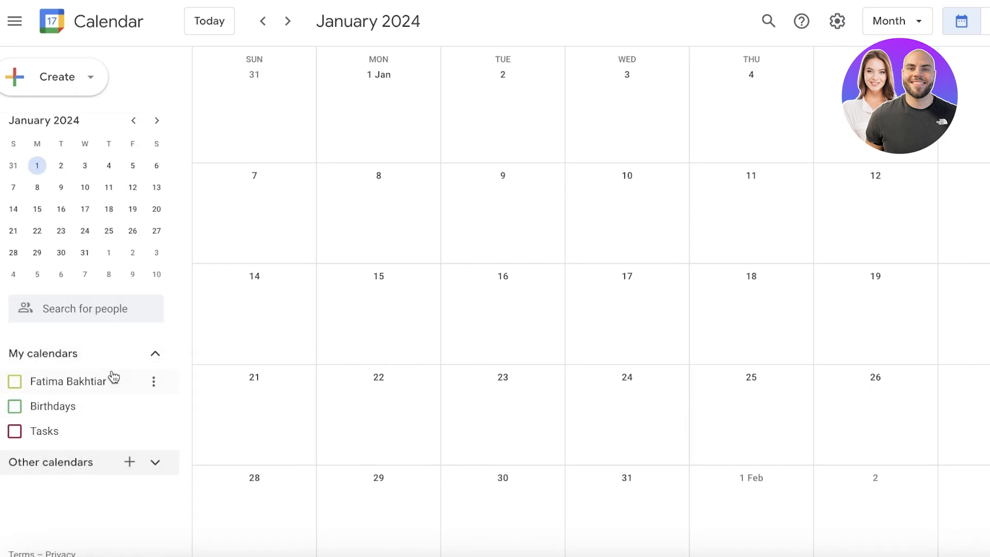
View the settings page for subscribing to a calendar, and return to the month containing today's date.
{"action": "left_click", "coordinate": [130, 462]}
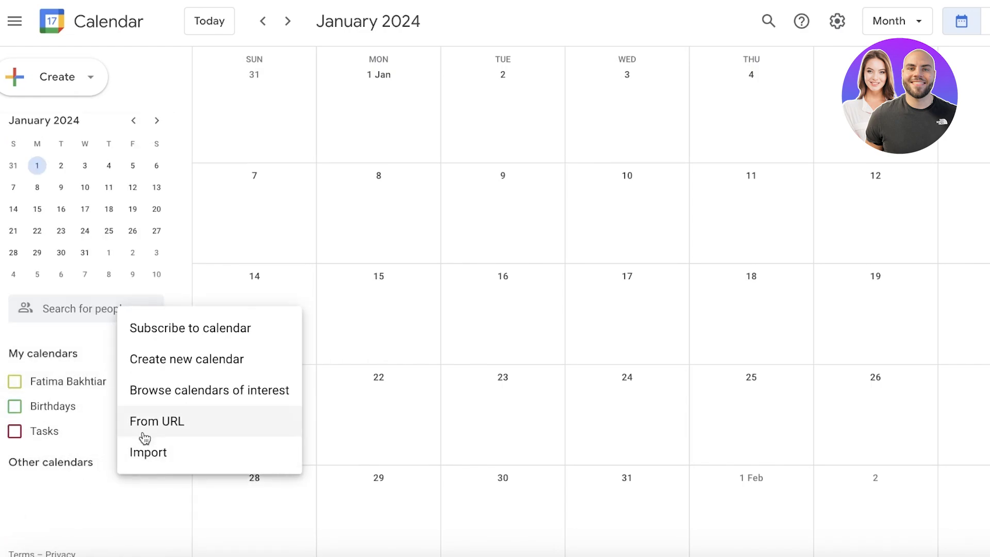
{"action": "left_click", "coordinate": [189, 328]}
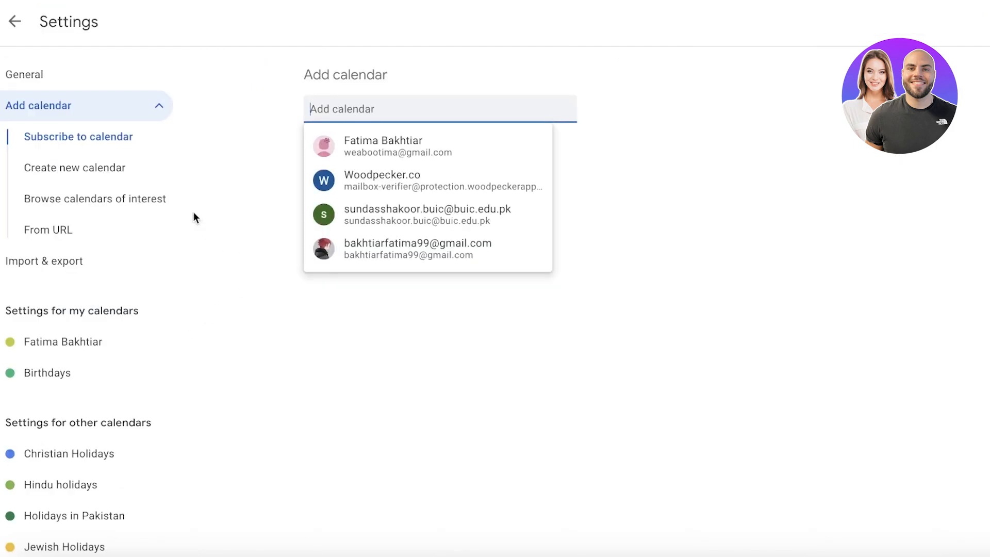
{"action": "left_click", "coordinate": [14, 21]}
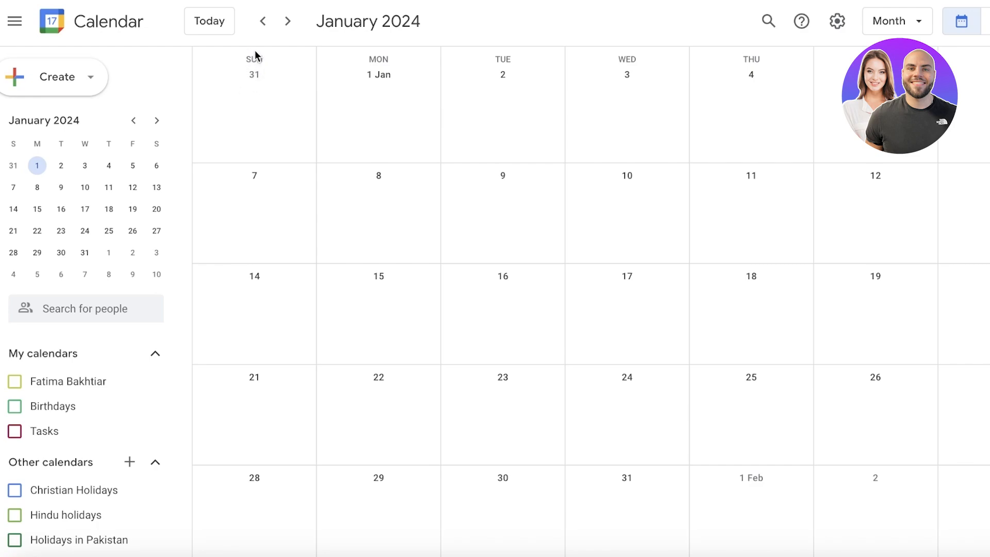
{"action": "left_click", "coordinate": [201, 28]}
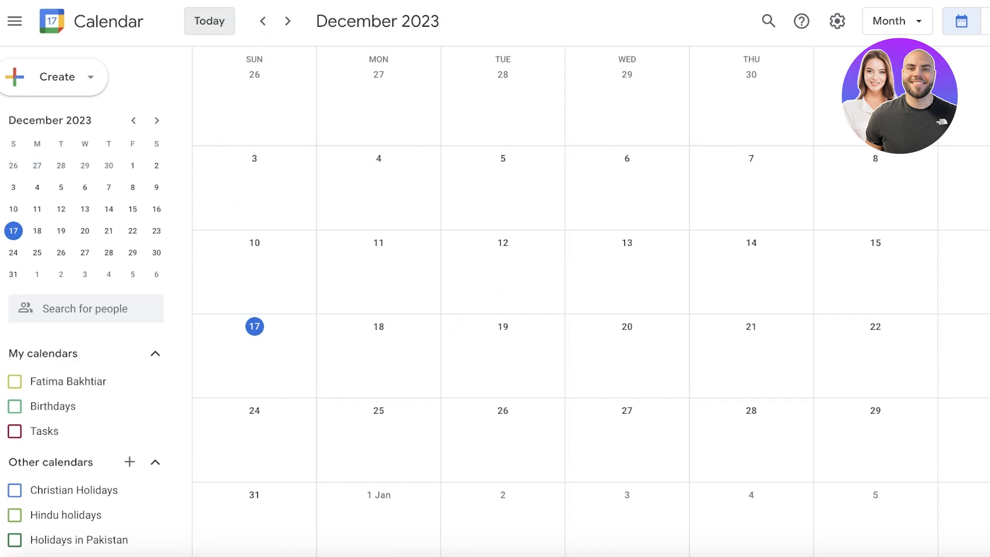
Create an untitled checklist note in Keep with a first item beginning "brains" and an empty second item, and finish the note.
{"action": "left_click", "coordinate": [815, 68]}
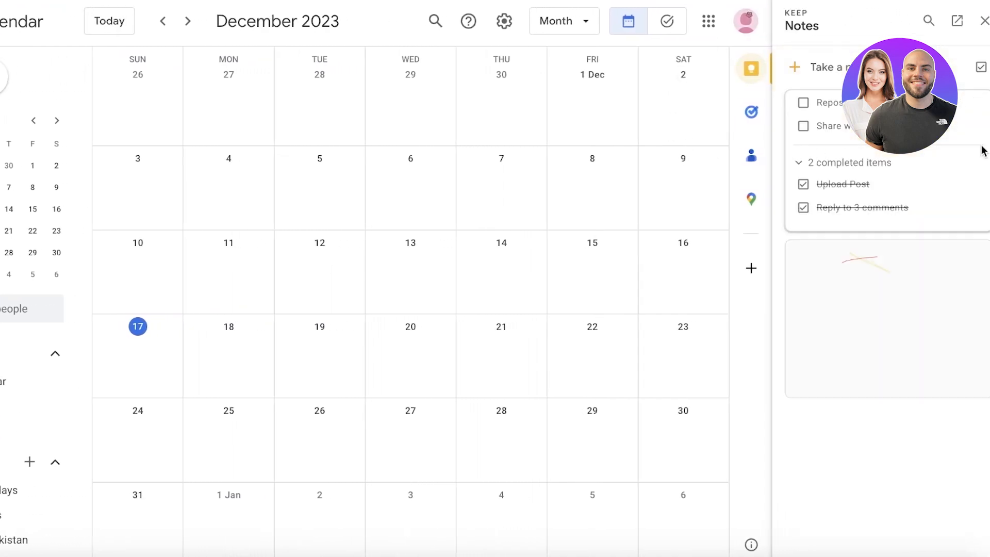
{"action": "left_click", "coordinate": [981, 67]}
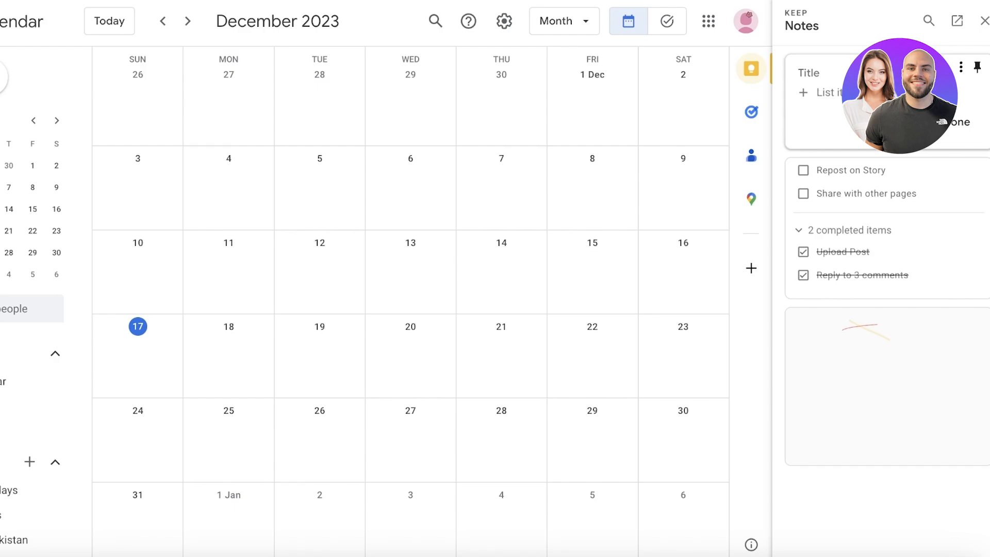
{"action": "left_click", "coordinate": [846, 93]}
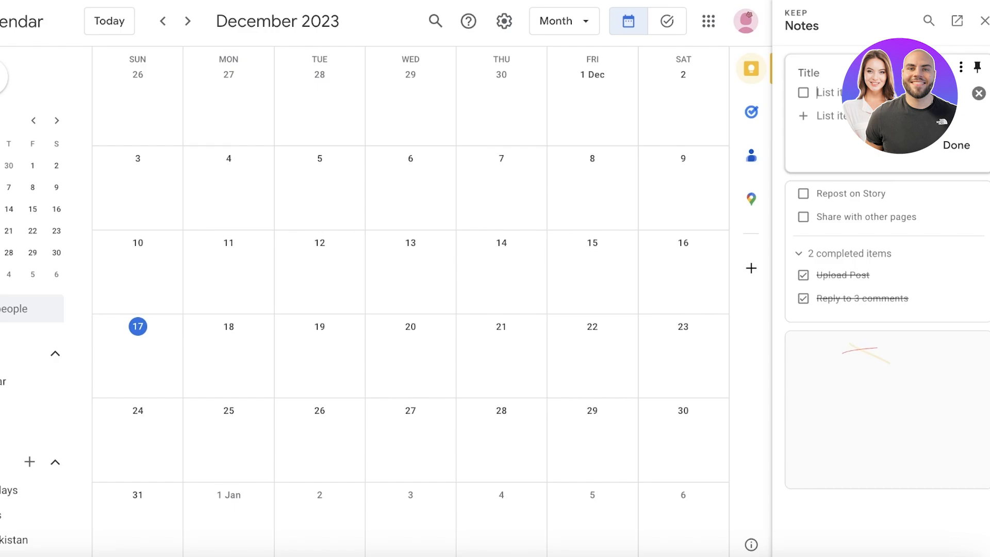
{"action": "type", "text": "brain"}
{"action": "key", "text": "Return"}
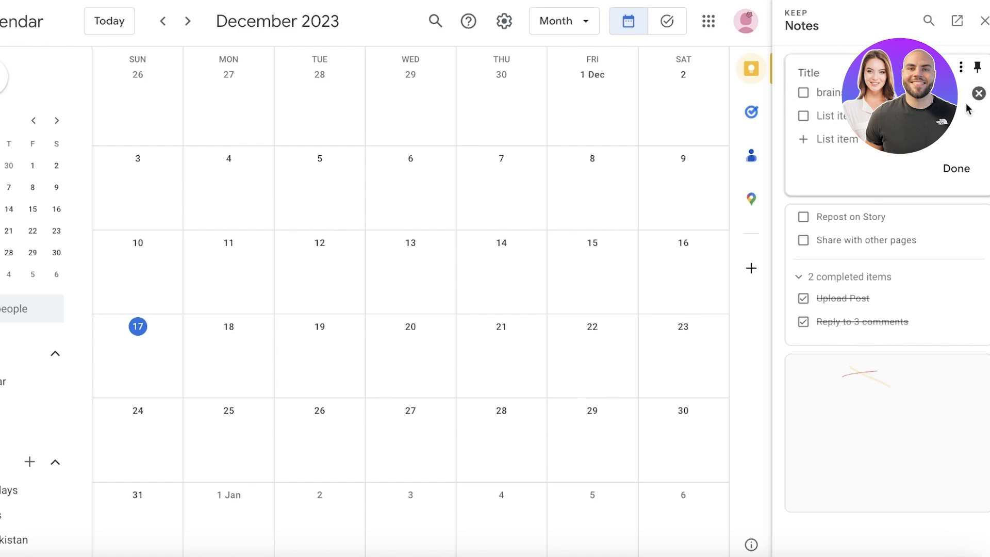
{"action": "left_click", "coordinate": [964, 169]}
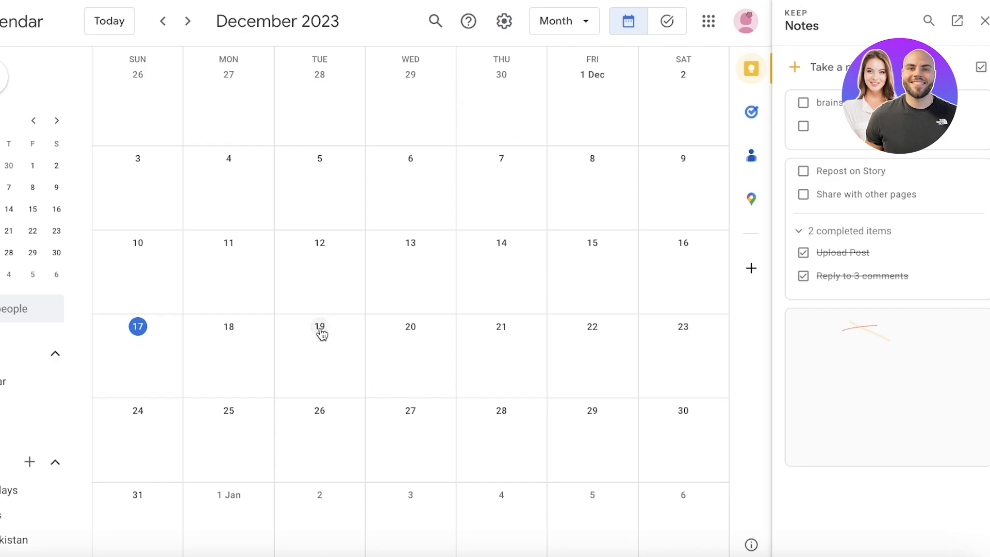
Open Google Tasks beside the calendar and switch from the APPROVED IDEAS list to My Tasks.
{"action": "left_click", "coordinate": [751, 116]}
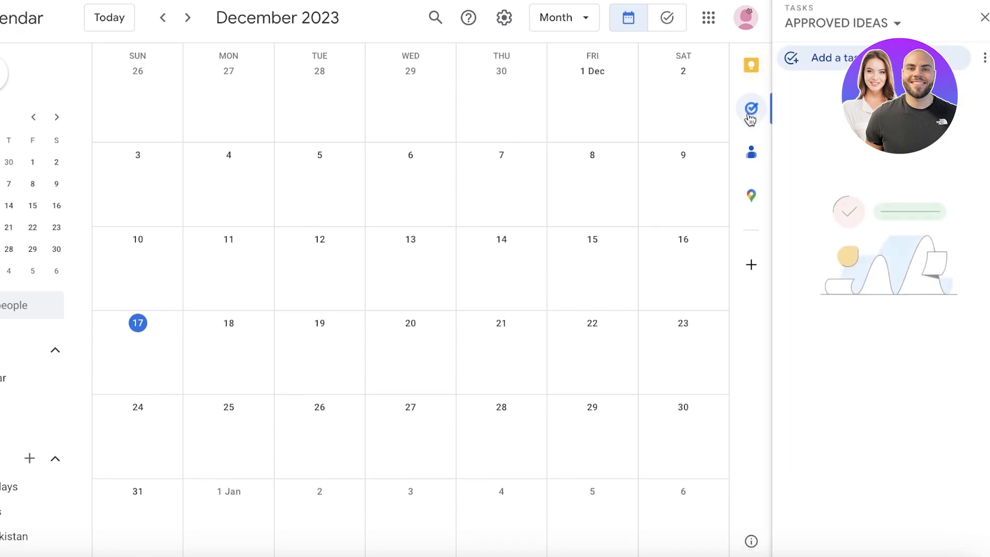
{"action": "left_click", "coordinate": [844, 65]}
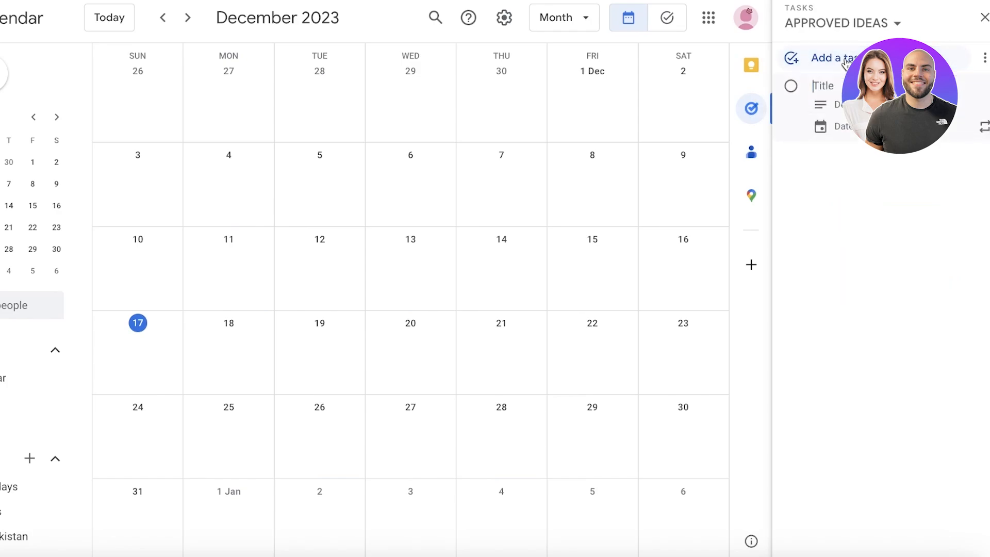
{"action": "left_click", "coordinate": [849, 25]}
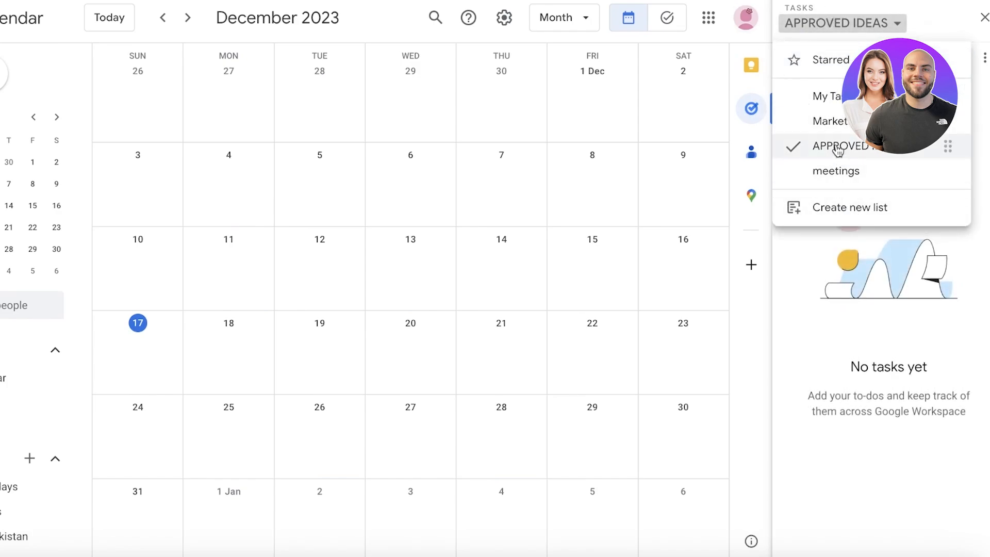
{"action": "left_click", "coordinate": [828, 96]}
Add the task "Go pickup acrylic box" to My Tasks, dated 19 December 2023 without a time.
{"action": "left_click", "coordinate": [829, 59]}
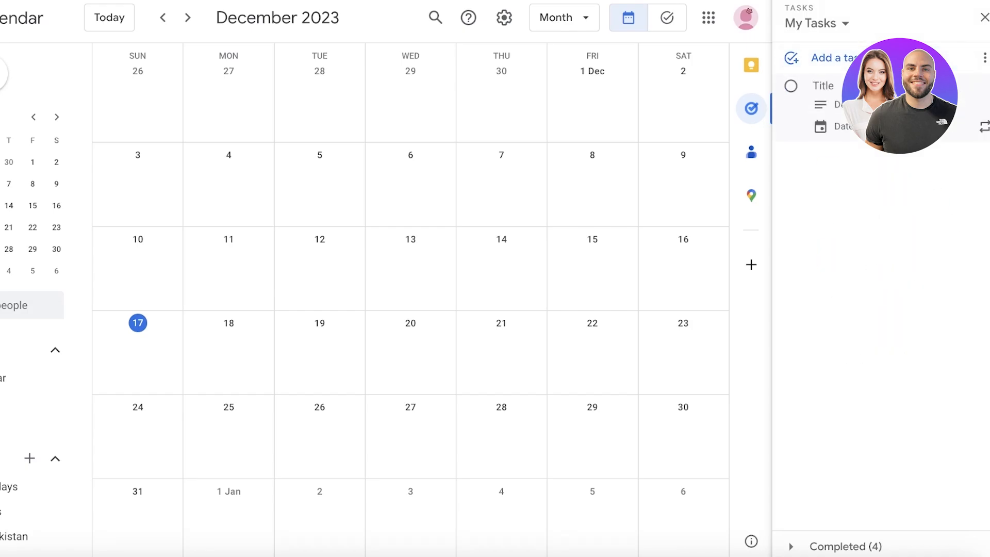
{"action": "type", "text": "Go pic"}
{"action": "key", "text": "Return"}
{"action": "key", "text": "BackSpace"}
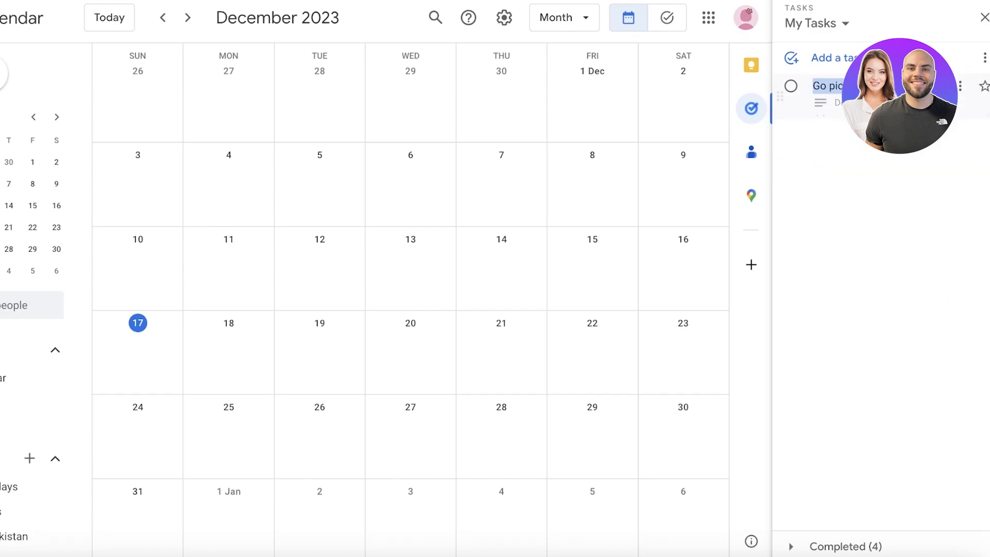
{"action": "left_click", "coordinate": [850, 129]}
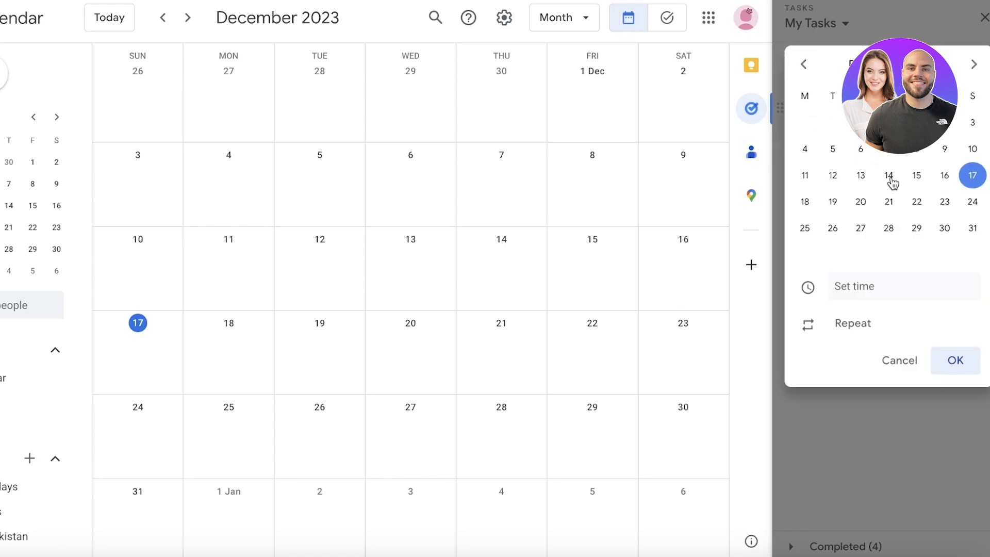
{"action": "left_click", "coordinate": [833, 203]}
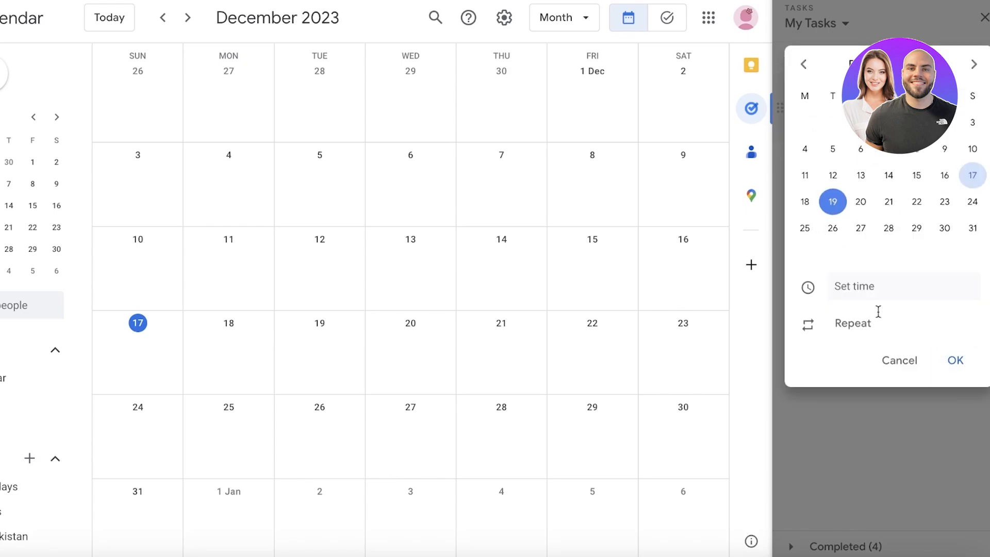
{"action": "left_click", "coordinate": [963, 364]}
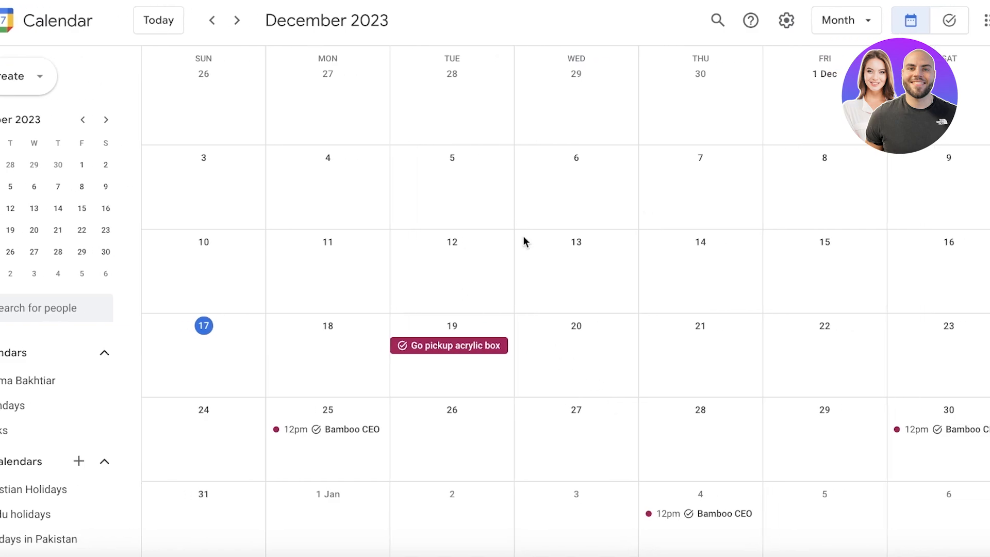
Reopen the tasks beside the calendar and view the available task lists and the options for My Tasks.
{"action": "left_click", "coordinate": [982, 114]}
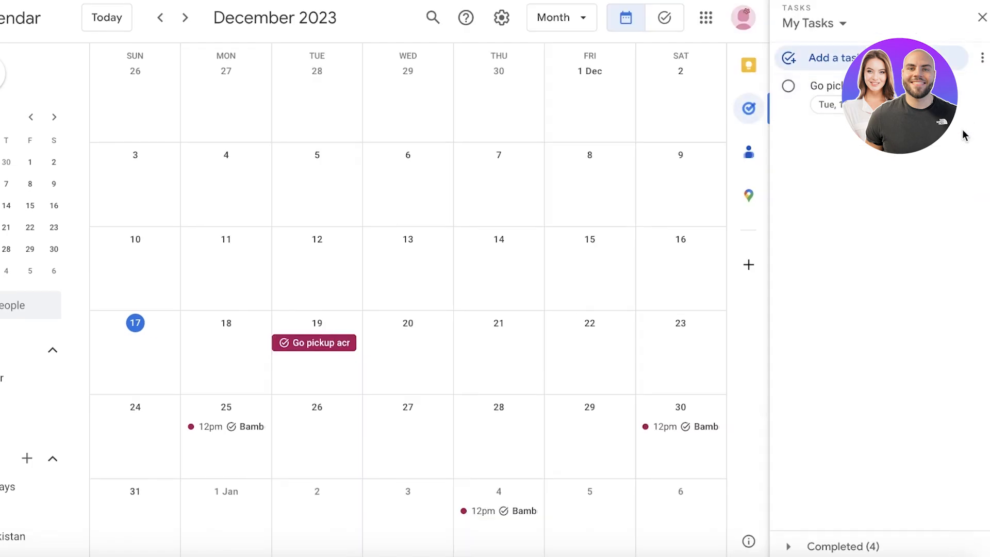
{"action": "left_click", "coordinate": [823, 25]}
{"action": "left_click", "coordinate": [893, 350]}
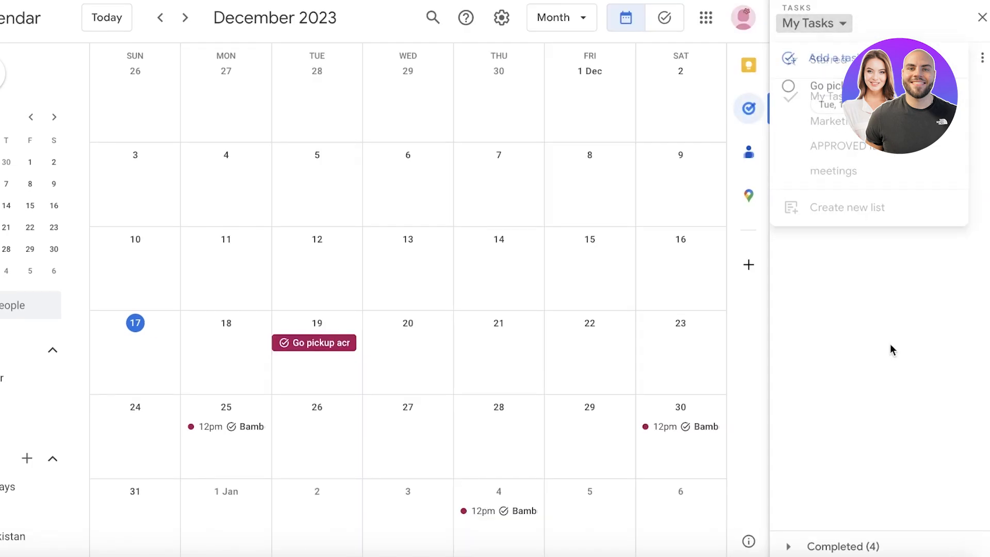
{"action": "left_click", "coordinate": [982, 57]}
{"action": "left_click", "coordinate": [862, 490]}
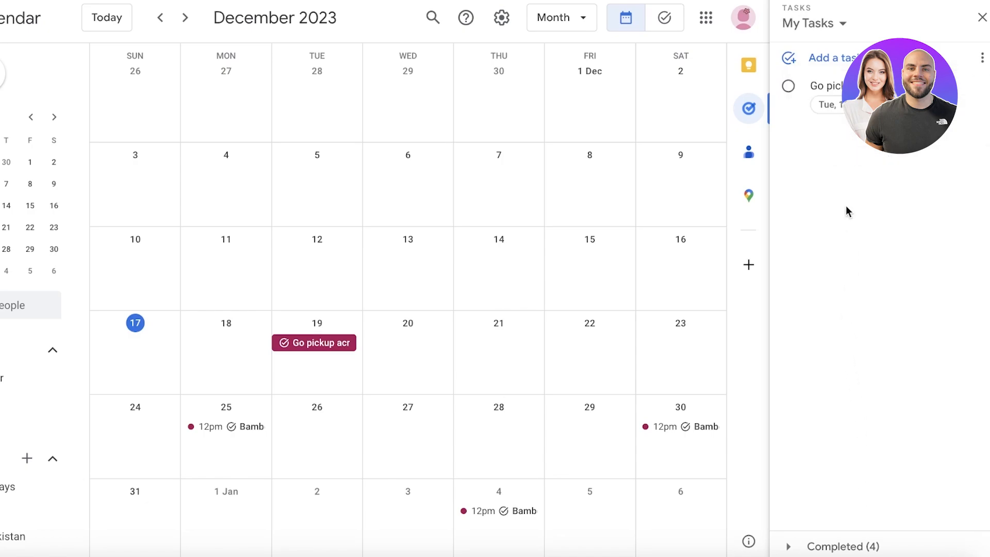
Switch the displayed task list from My Tasks to Marketing Ideas.
{"action": "left_click", "coordinate": [818, 26]}
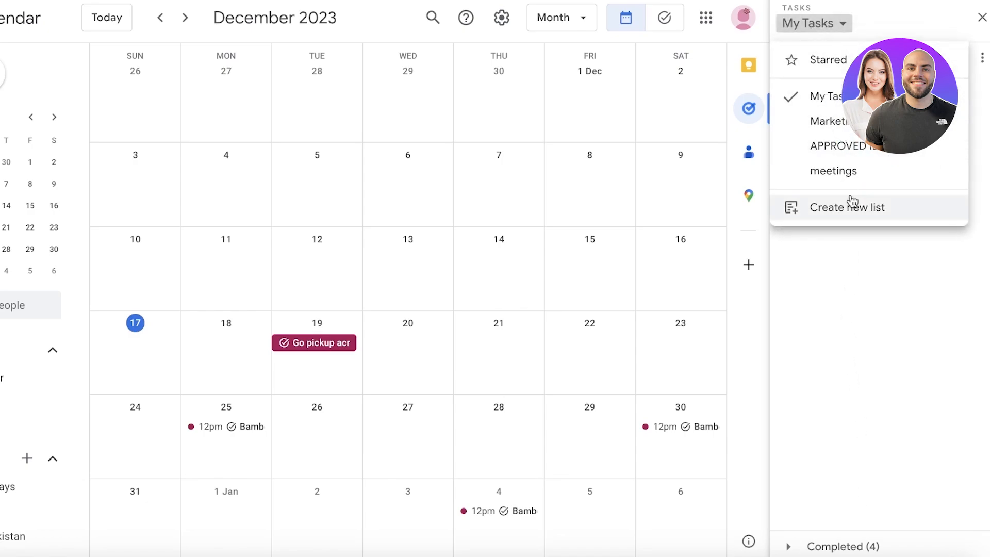
{"action": "left_click", "coordinate": [828, 120]}
{"action": "left_click", "coordinate": [840, 26]}
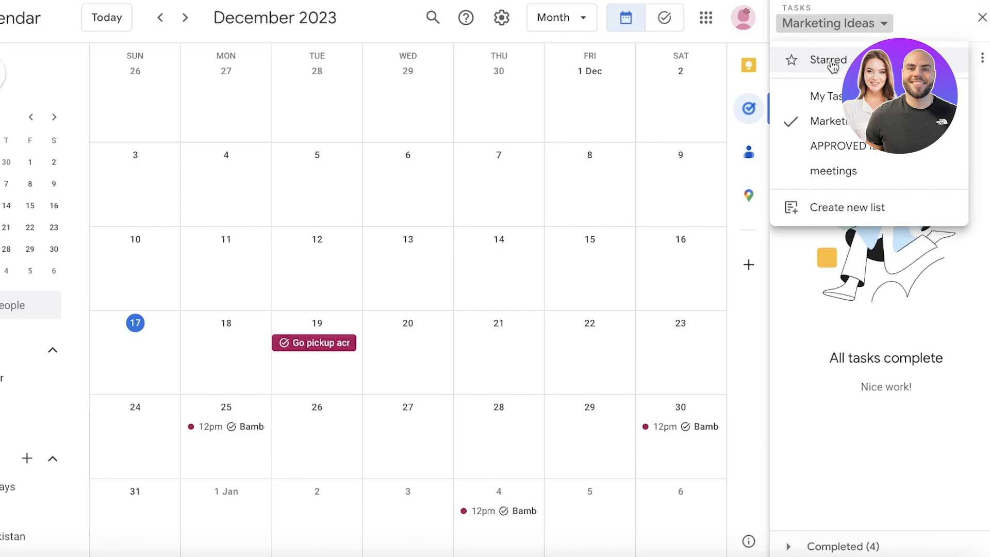
{"action": "left_click", "coordinate": [854, 120]}
{"action": "left_click", "coordinate": [840, 27]}
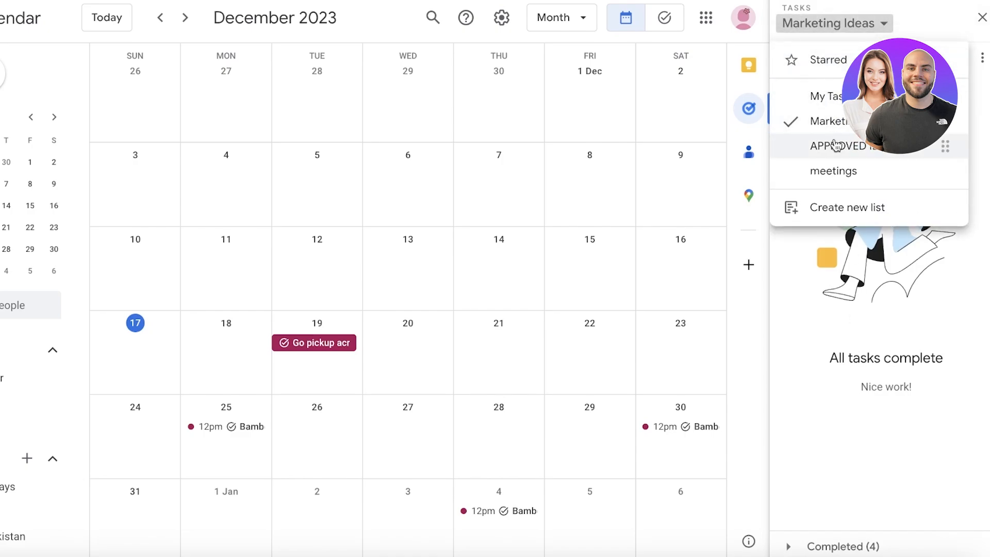
{"action": "left_click", "coordinate": [848, 121]}
Add a task titled "Dentis" to Marketing Ideas and choose 3 December at 09:00 as its date and time.
{"action": "left_click", "coordinate": [846, 61]}
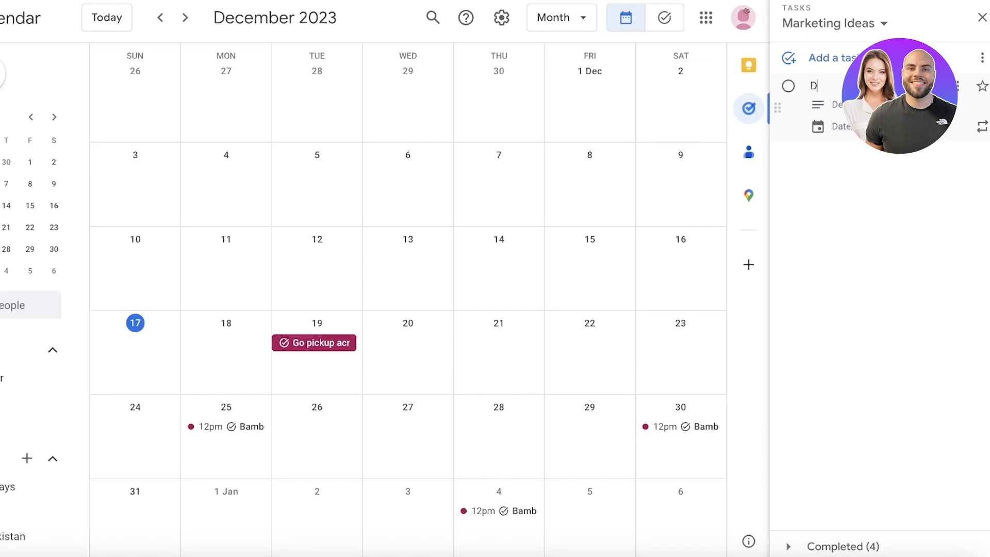
{"action": "type", "text": "Dentis"}
{"action": "left_click", "coordinate": [838, 126]}
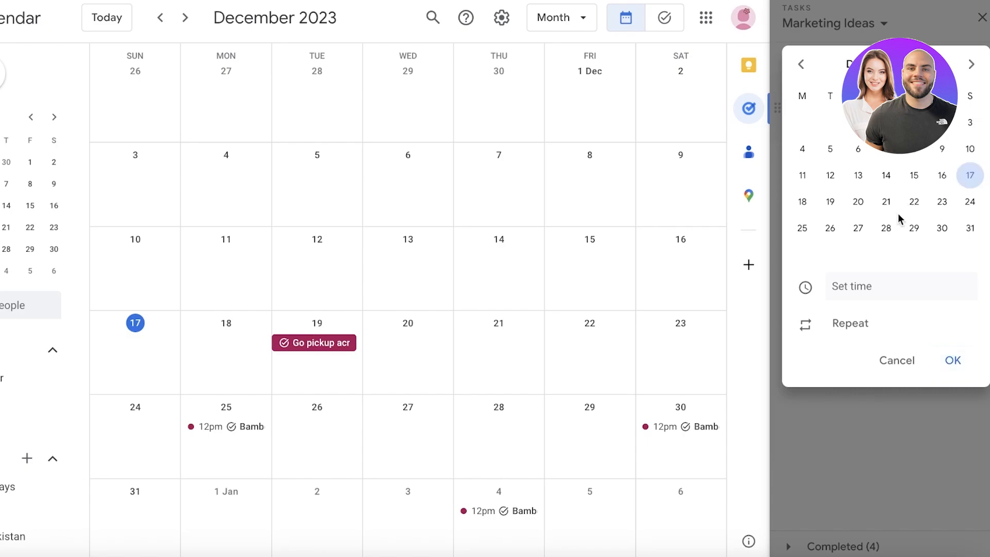
{"action": "left_click", "coordinate": [970, 122]}
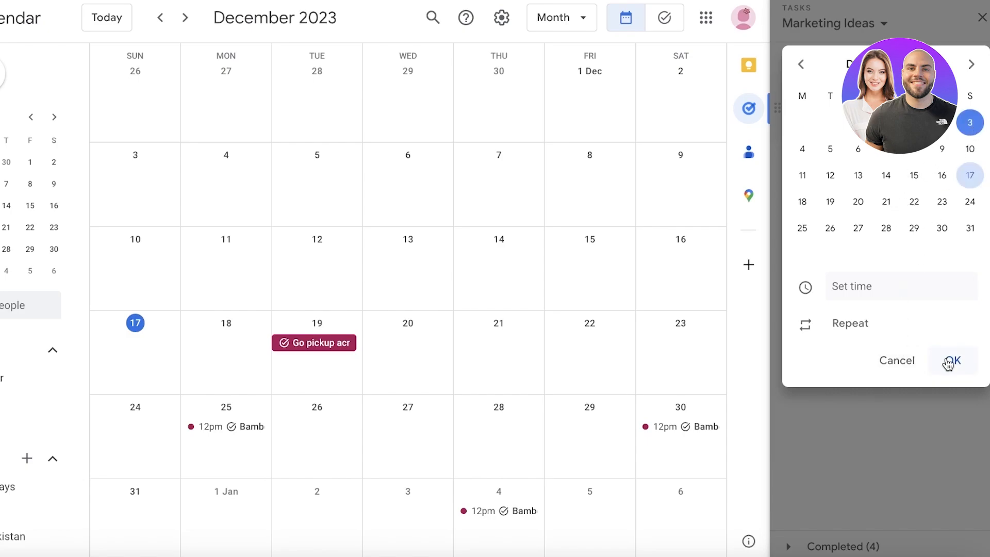
{"action": "left_click", "coordinate": [871, 282]}
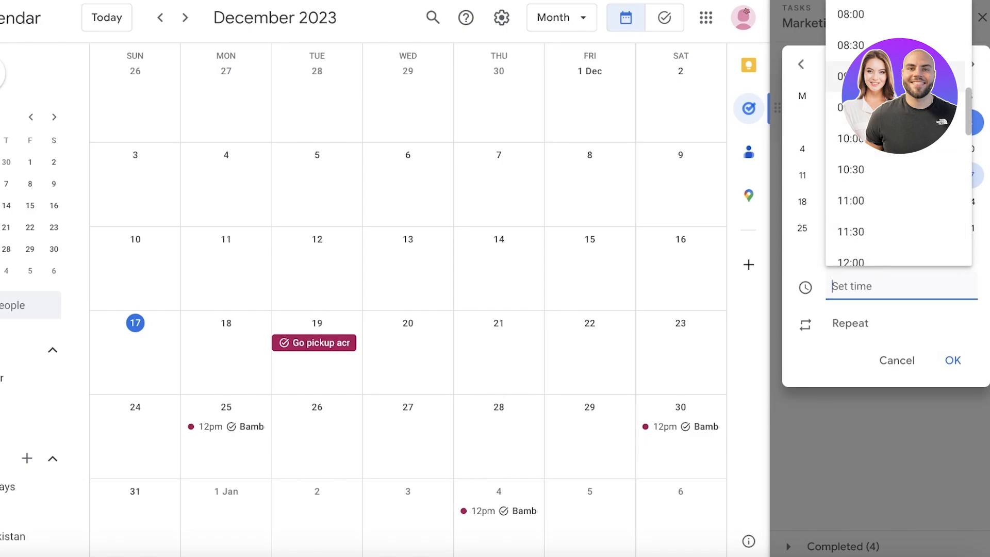
{"action": "left_click", "coordinate": [877, 76]}
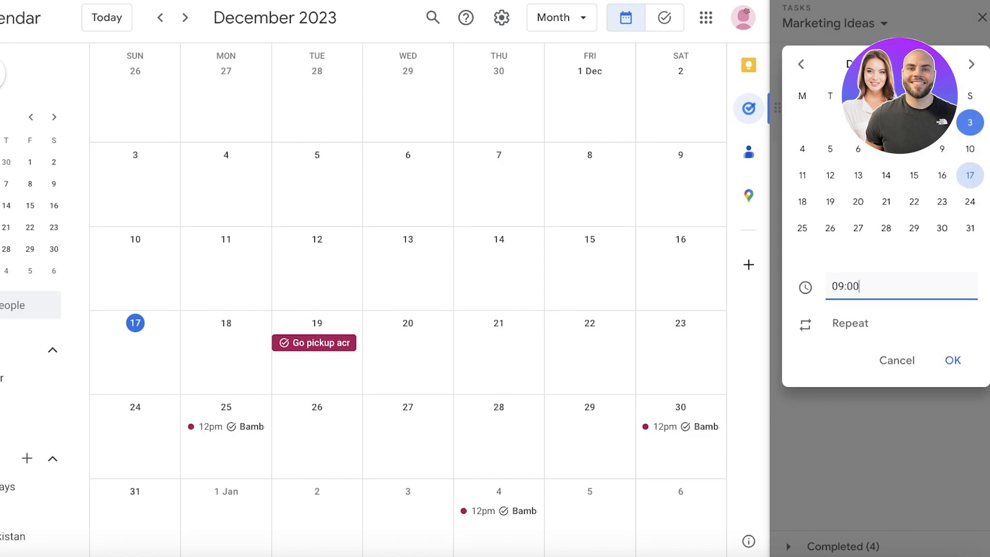
{"action": "left_click", "coordinate": [888, 294]}
Make the new Marketing Ideas task repeat every 1 month on Day 1.
{"action": "left_click", "coordinate": [866, 321]}
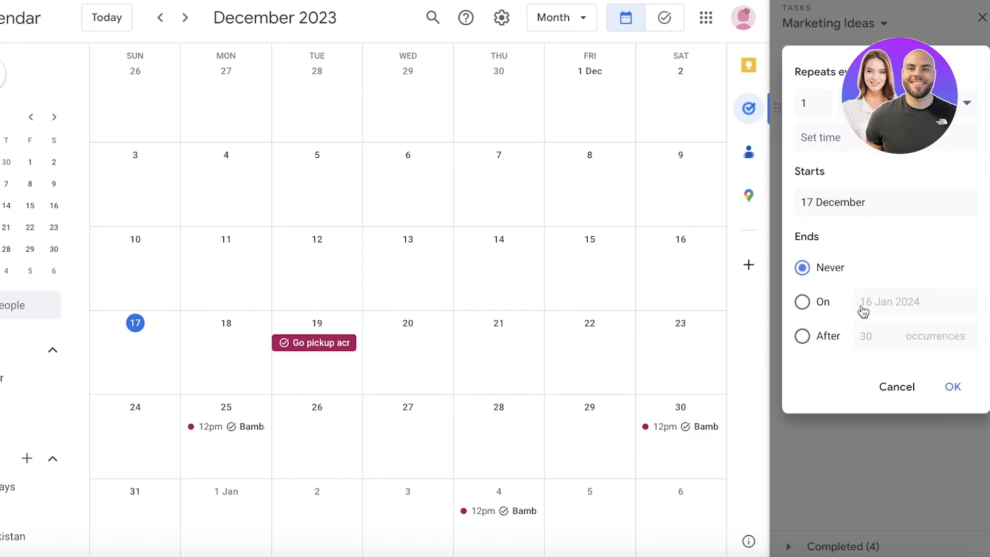
{"action": "left_click", "coordinate": [821, 109]}
{"action": "left_click", "coordinate": [808, 98]}
{"action": "left_click", "coordinate": [907, 104]}
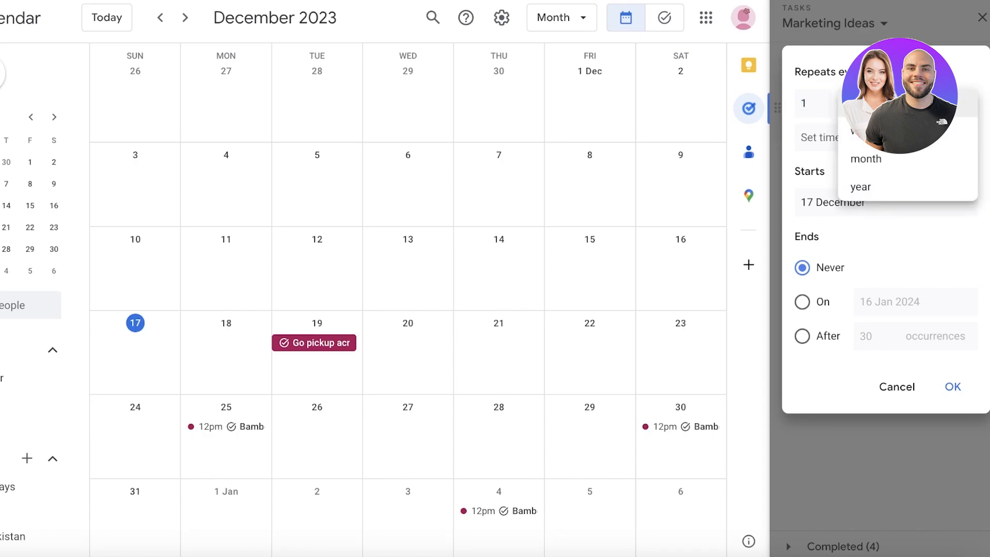
{"action": "left_click", "coordinate": [877, 164]}
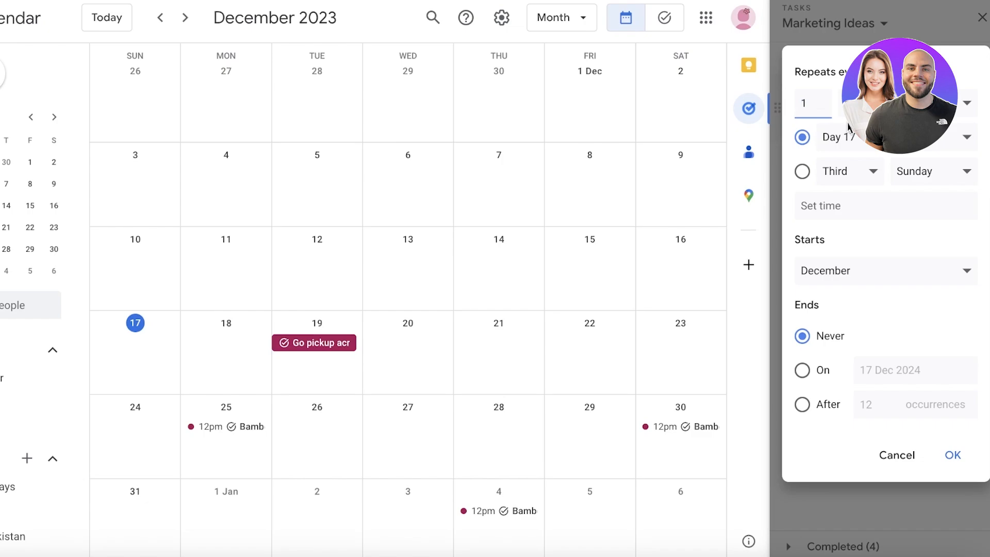
{"action": "left_click", "coordinate": [903, 137]}
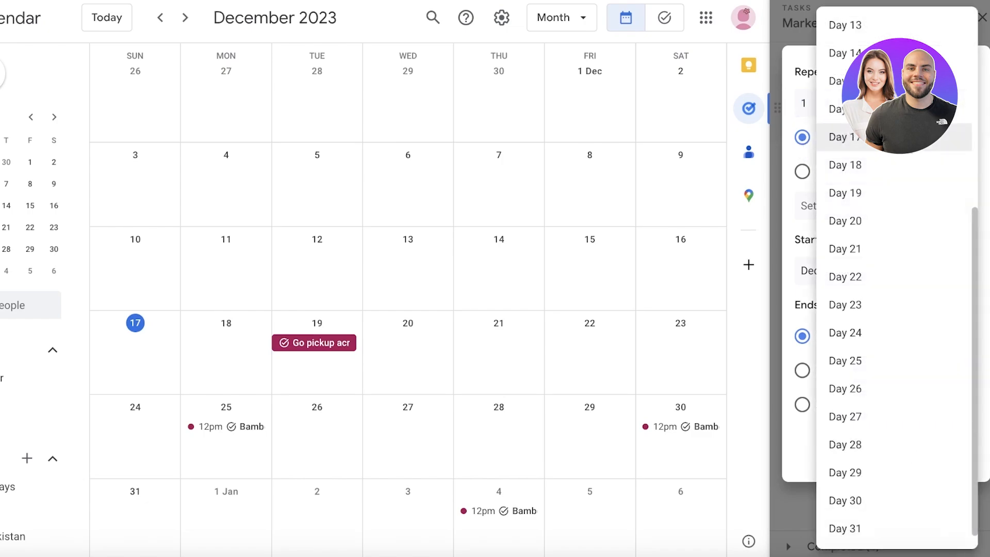
{"action": "scroll", "coordinate": [877, 137], "scroll_direction": "up", "scroll_amount": 6}
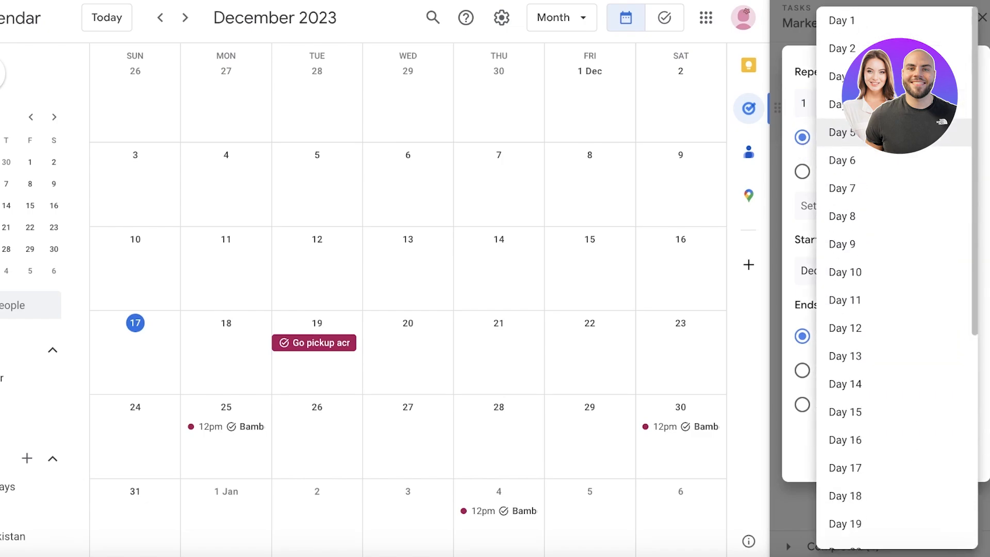
{"action": "left_click", "coordinate": [860, 24]}
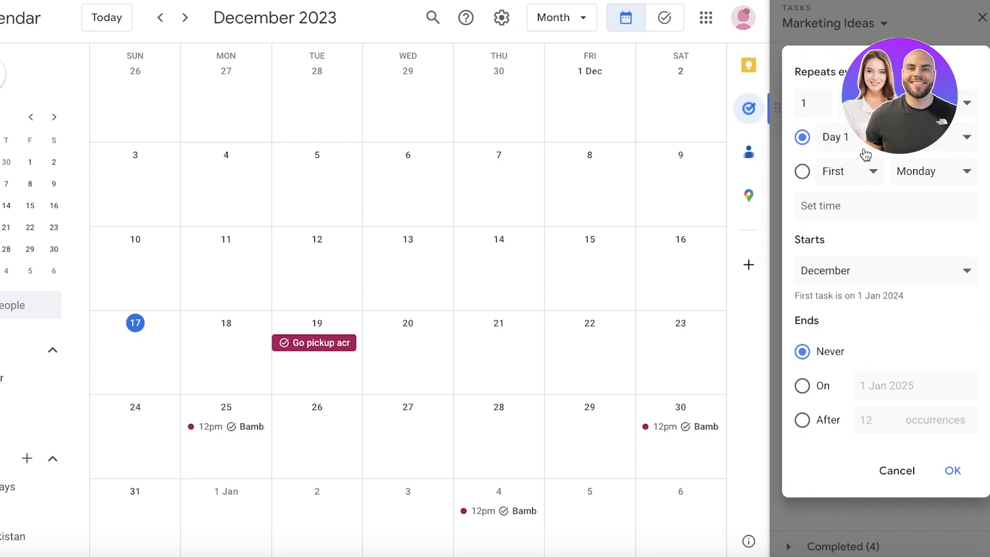
Set the Marketing Ideas task's monthly repeat to the first Tuesday instead of a fixed day.
{"action": "left_click", "coordinate": [831, 181]}
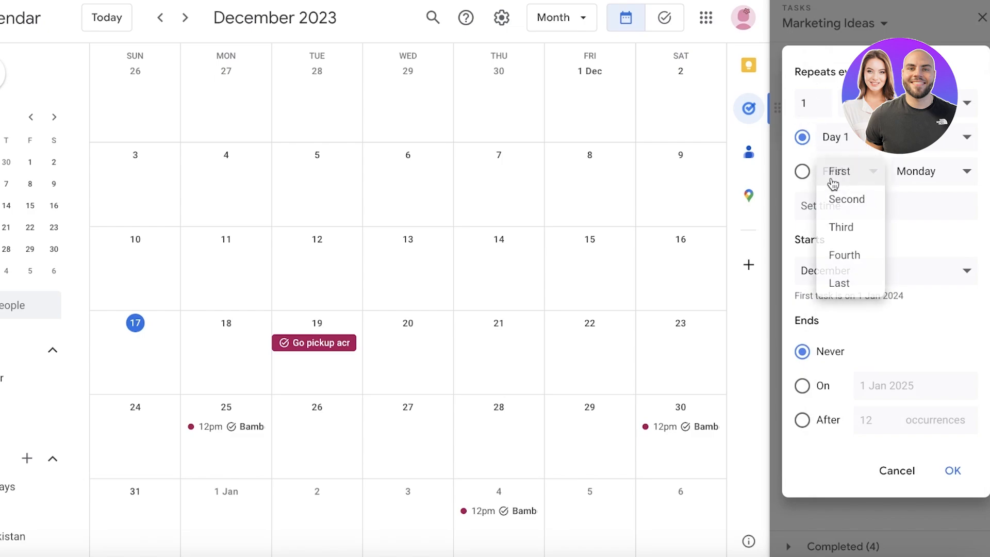
{"action": "left_click", "coordinate": [854, 181]}
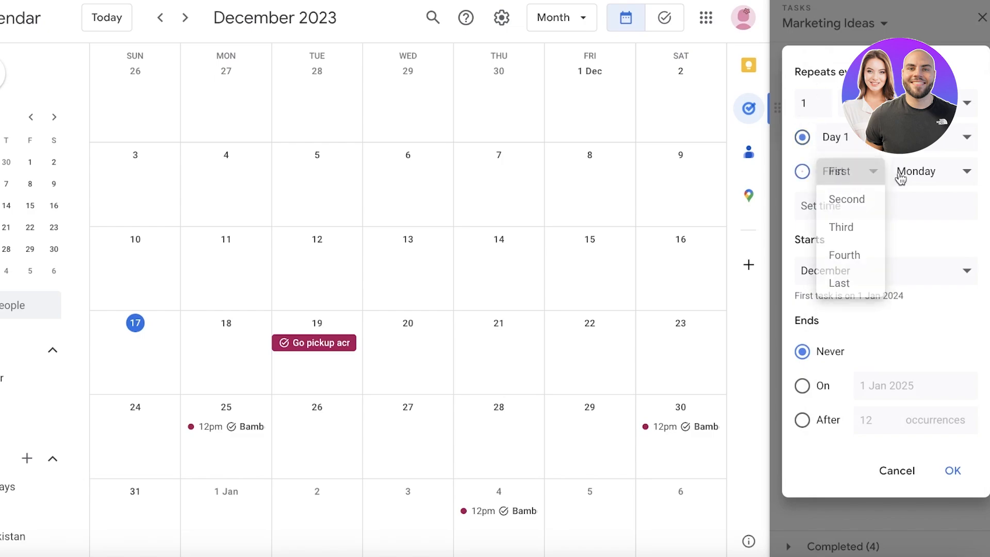
{"action": "left_click", "coordinate": [915, 179]}
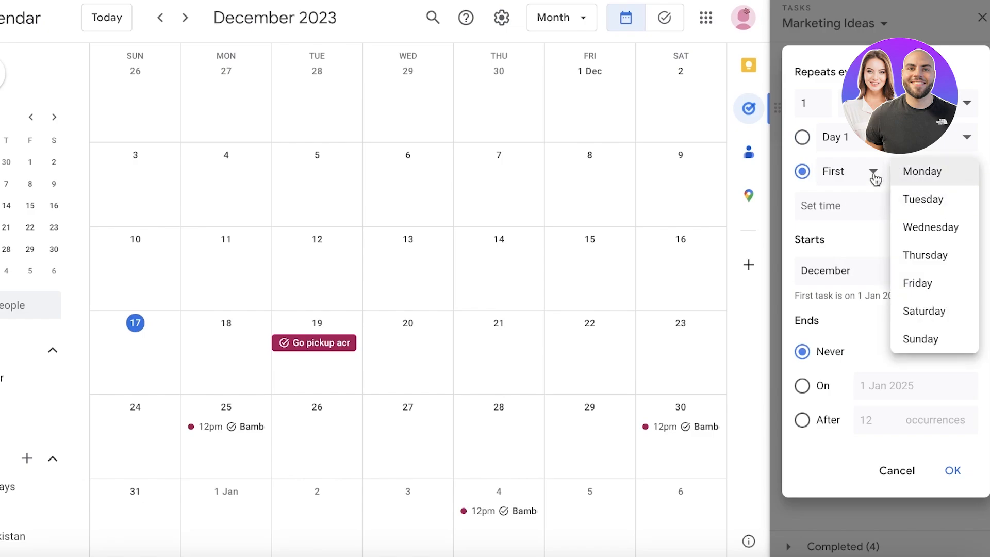
{"action": "left_click", "coordinate": [831, 186]}
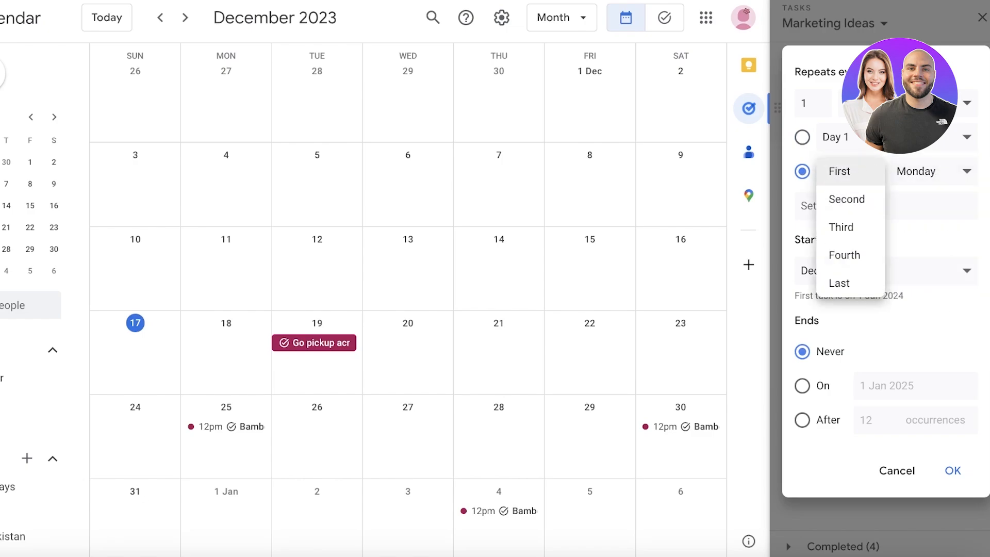
{"action": "left_click", "coordinate": [938, 177]}
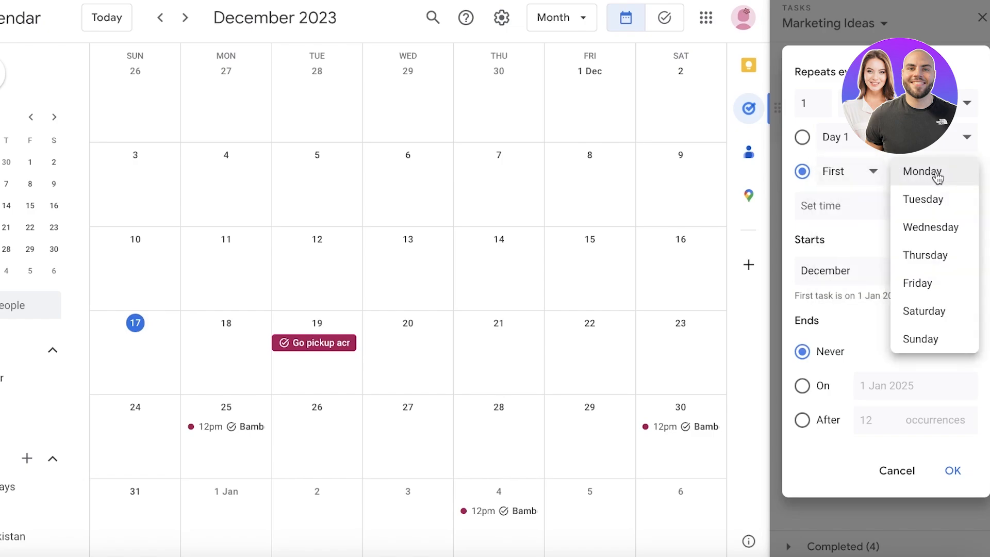
{"action": "left_click", "coordinate": [932, 202]}
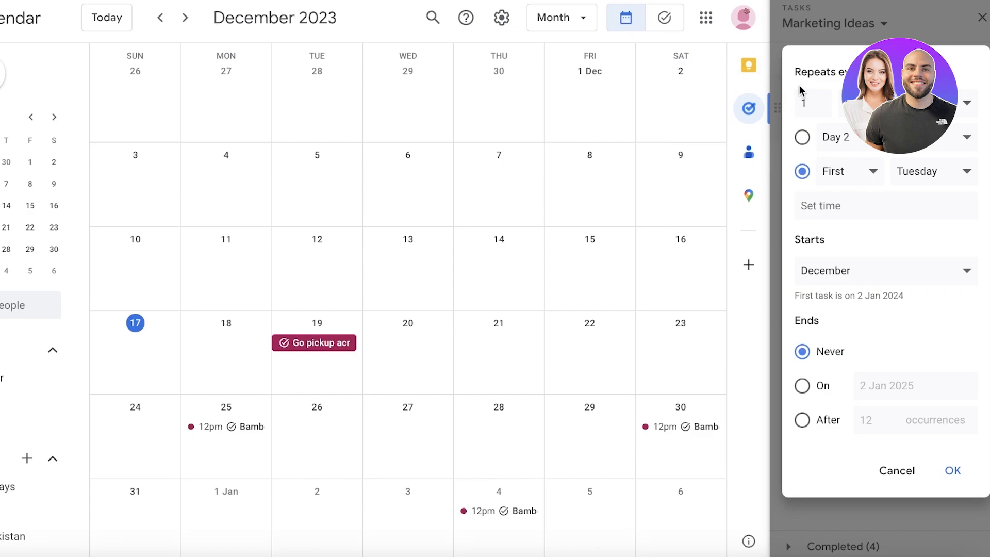
Try a repeat interval of 2 months on the first Friday and view the available times.
{"action": "left_click", "coordinate": [908, 103]}
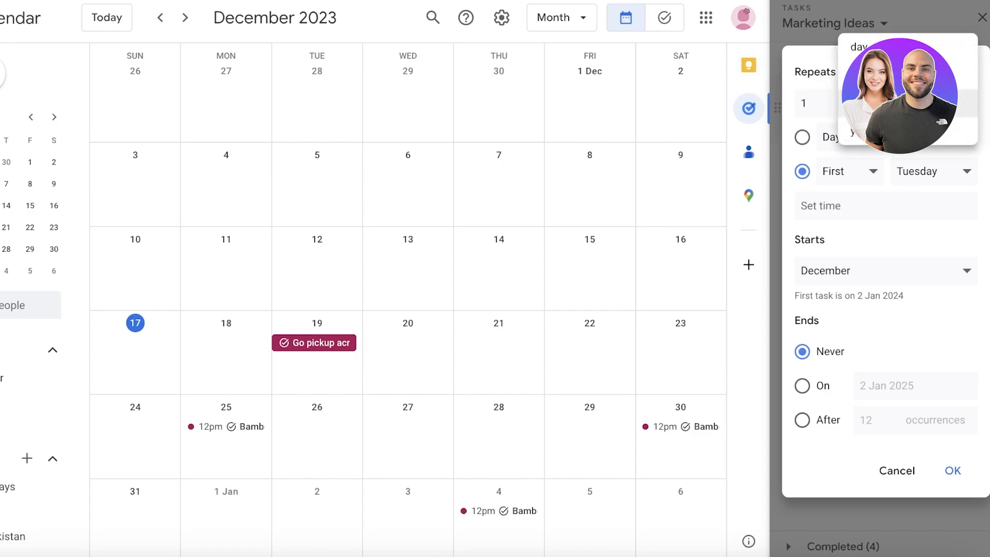
{"action": "left_click", "coordinate": [846, 135]}
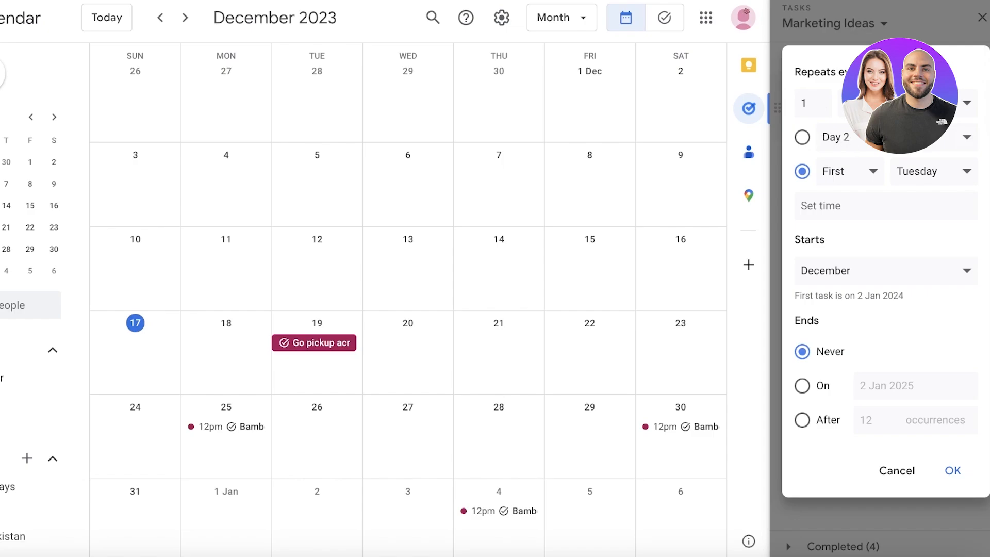
{"action": "left_click", "coordinate": [821, 100]}
{"action": "left_click", "coordinate": [846, 170]}
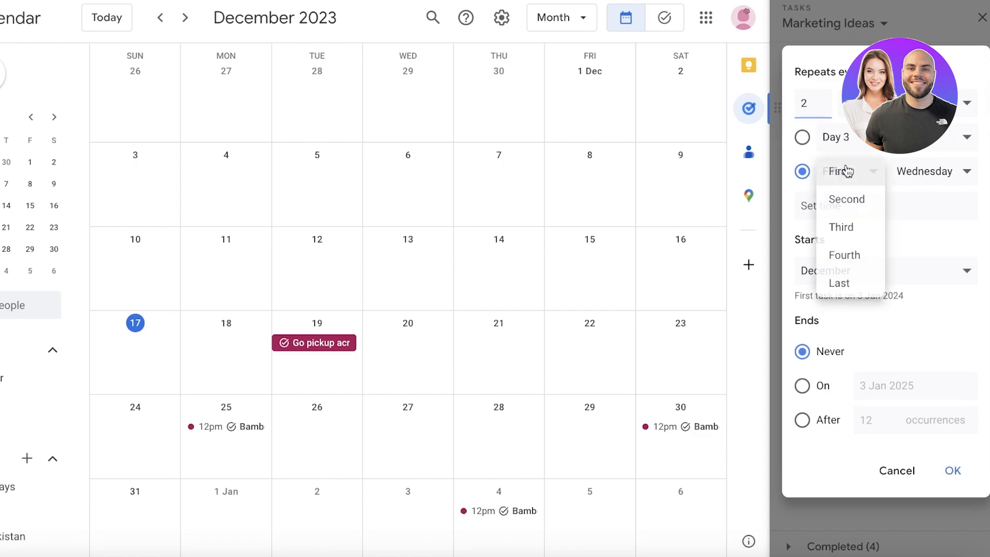
{"action": "left_click", "coordinate": [898, 174]}
{"action": "left_click", "coordinate": [838, 180]}
{"action": "left_click", "coordinate": [902, 178]}
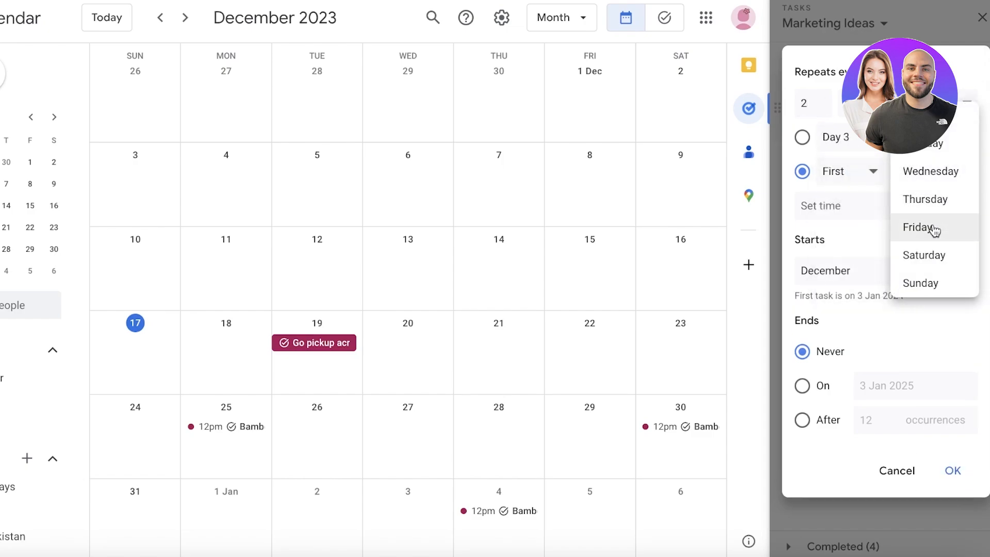
{"action": "left_click", "coordinate": [934, 231]}
{"action": "left_click", "coordinate": [875, 204]}
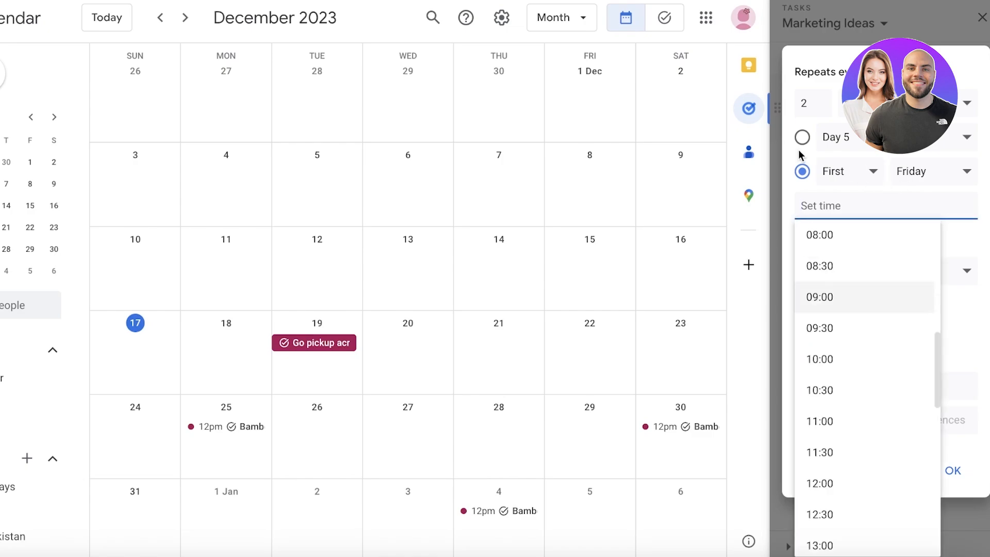
Set the repeat interval to 1 month on the first Tuesday, keeping December as the starting month.
{"action": "left_click", "coordinate": [828, 104]}
{"action": "left_click", "coordinate": [819, 101]}
{"action": "left_click", "coordinate": [820, 107]}
{"action": "left_click", "coordinate": [819, 108]}
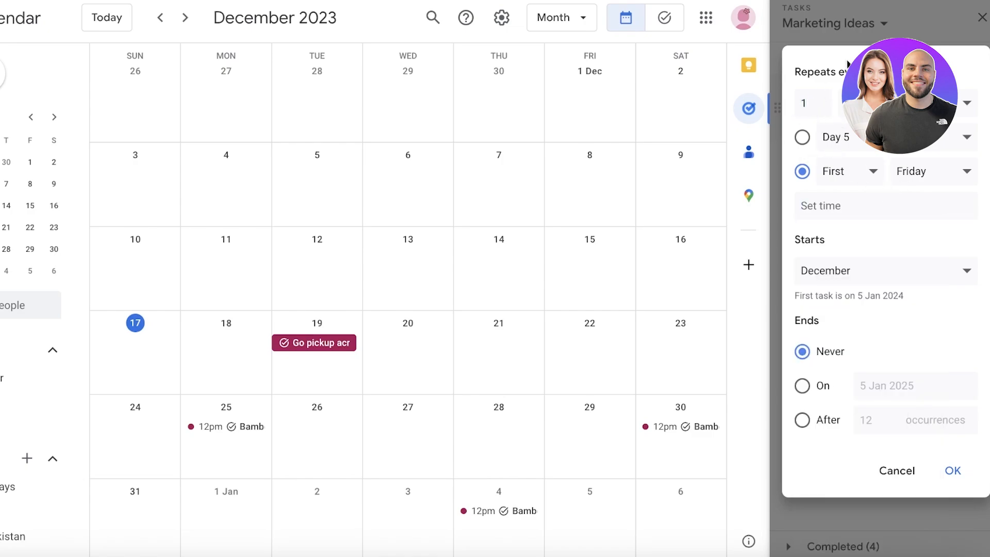
{"action": "left_click", "coordinate": [916, 175]}
{"action": "left_click", "coordinate": [923, 88]}
{"action": "left_click", "coordinate": [847, 274]}
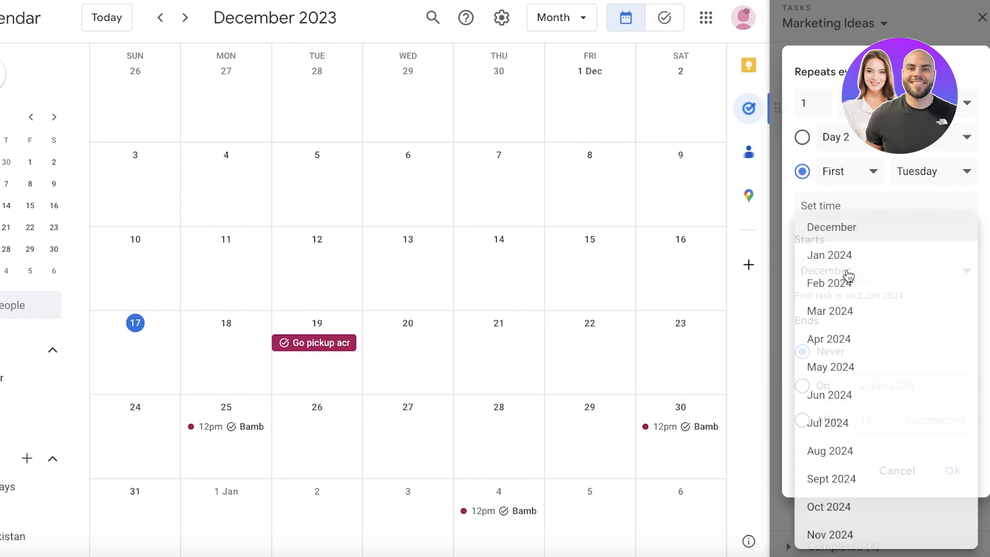
{"action": "left_click", "coordinate": [895, 222]}
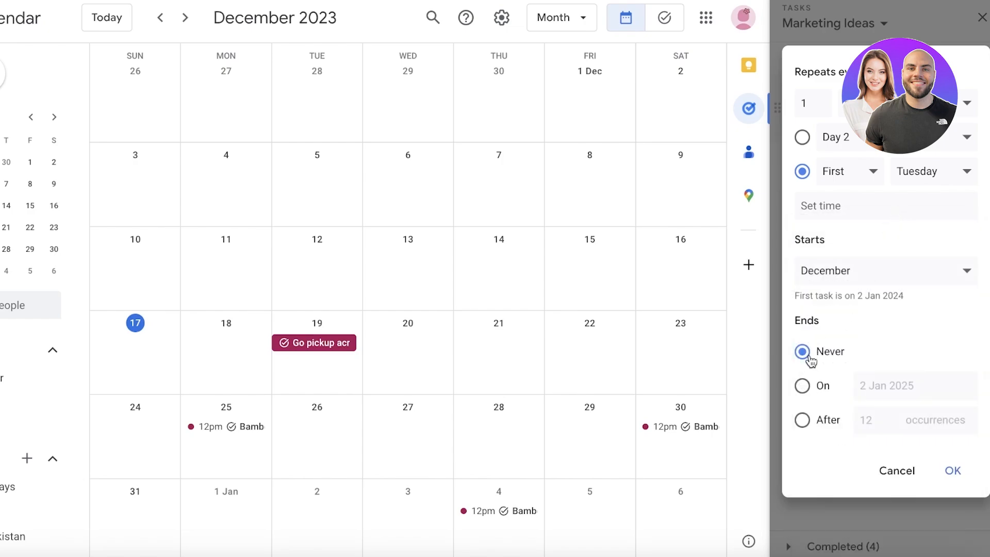
Try ending the repetition on 2 Jan 2025 and after 12 occurrences, leaving the repeat settings without saving.
{"action": "left_click", "coordinate": [816, 387]}
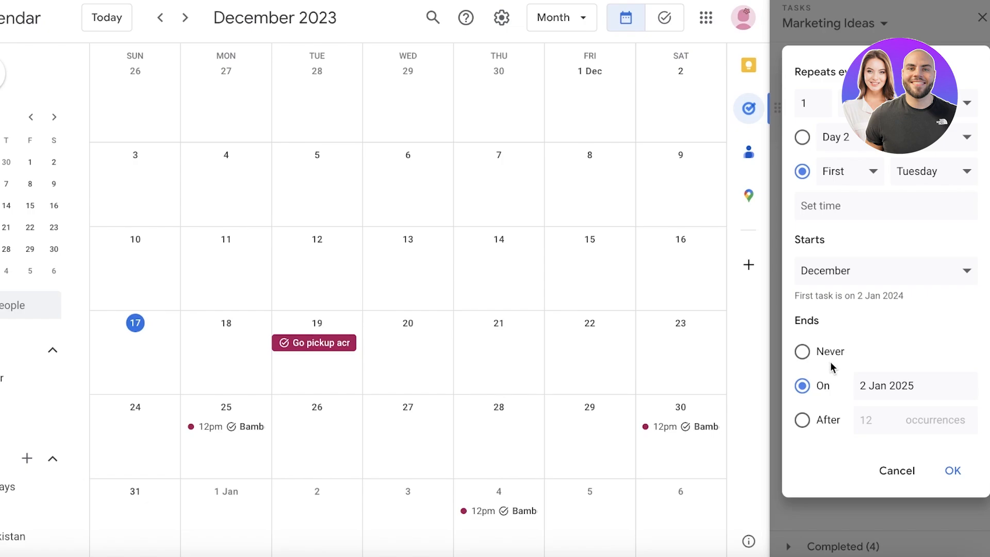
{"action": "left_click", "coordinate": [817, 421]}
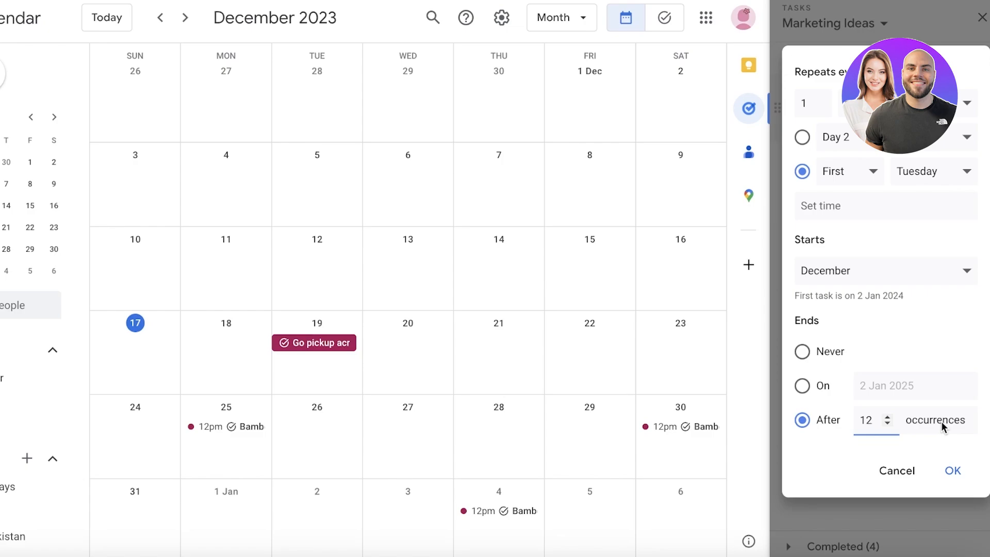
{"action": "left_click", "coordinate": [778, 388]}
Date the dentist task 17 December and choose a repeat of every 1 month on the first Tuesday.
{"action": "left_click", "coordinate": [856, 134]}
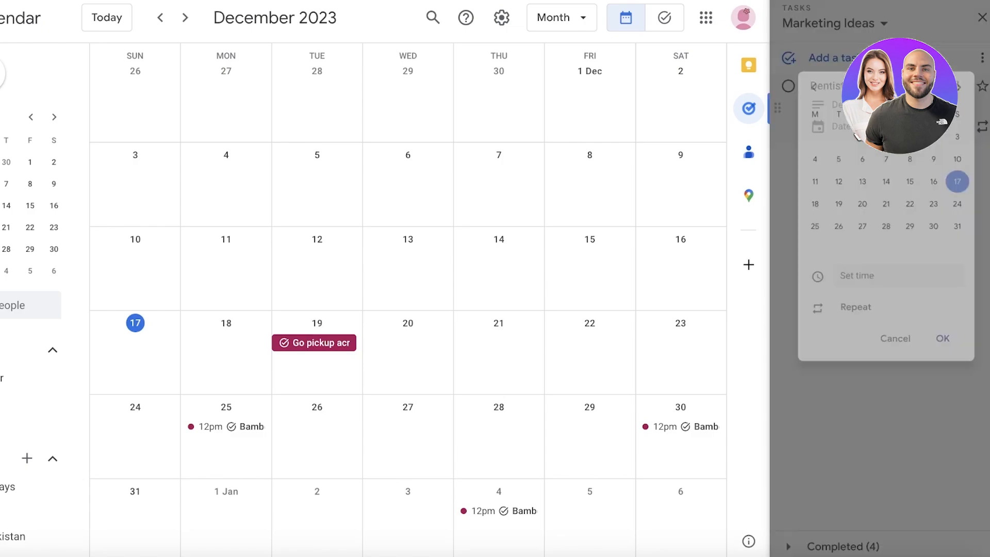
{"action": "left_click", "coordinate": [953, 361]}
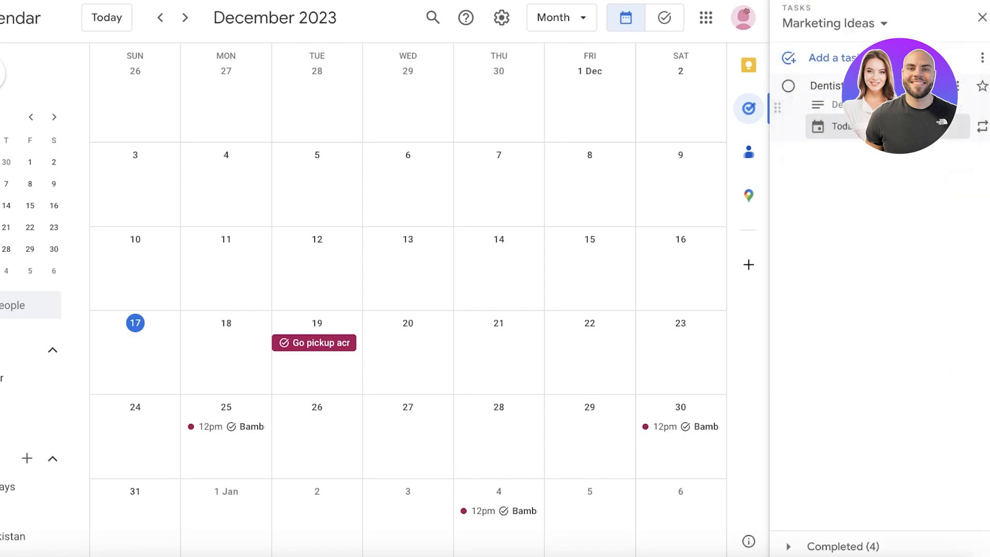
{"action": "left_click", "coordinate": [844, 127]}
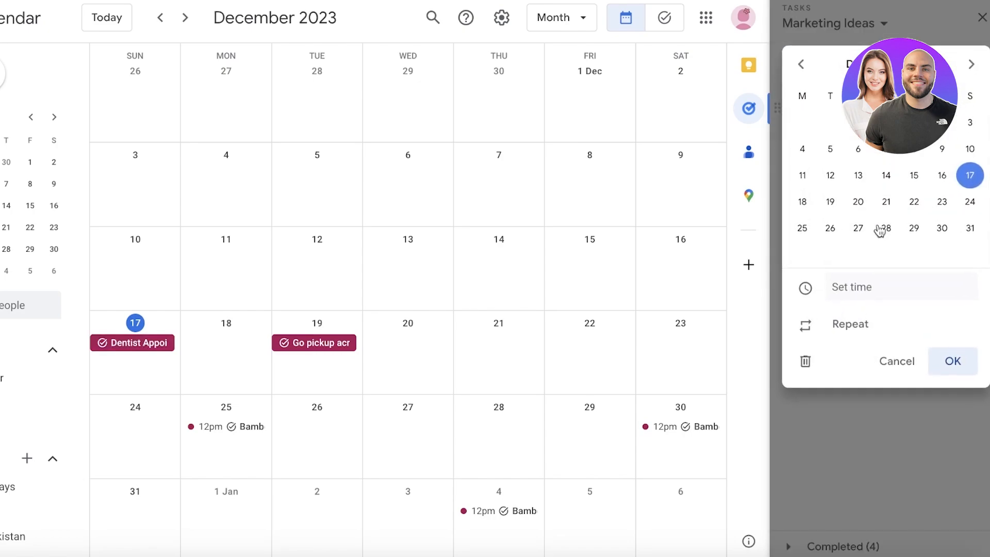
{"action": "left_click", "coordinate": [828, 335]}
{"action": "left_click", "coordinate": [877, 103]}
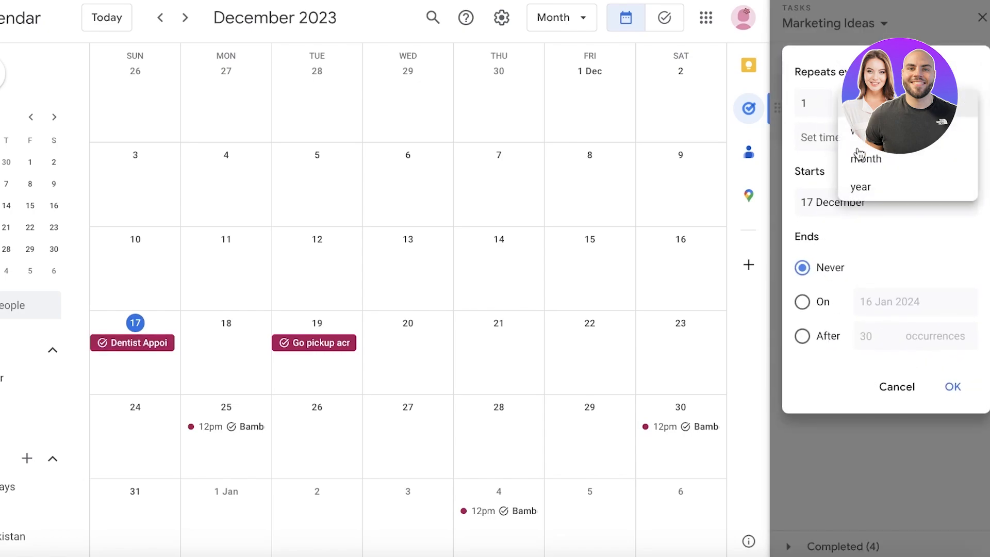
{"action": "left_click", "coordinate": [873, 159]}
{"action": "left_click", "coordinate": [874, 170]}
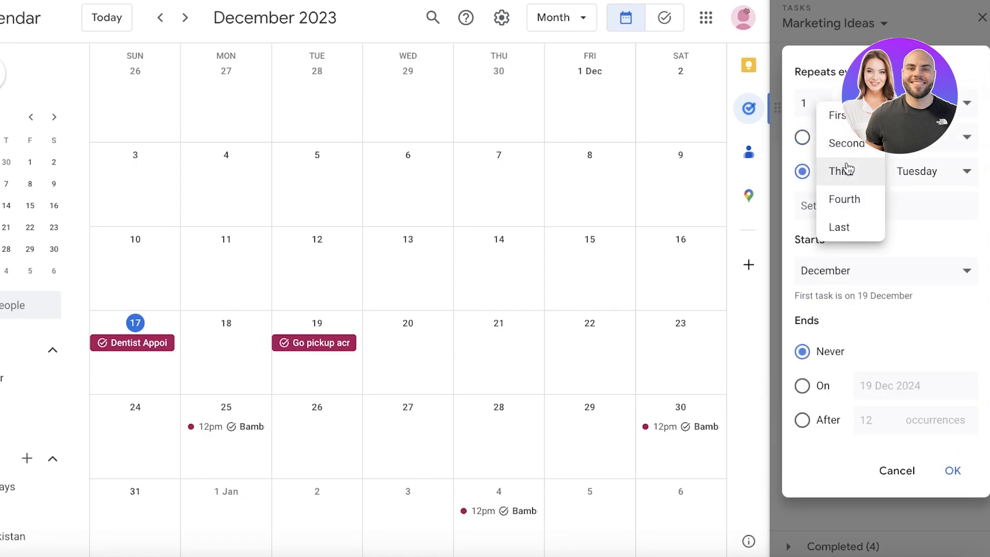
{"action": "left_click", "coordinate": [835, 114]}
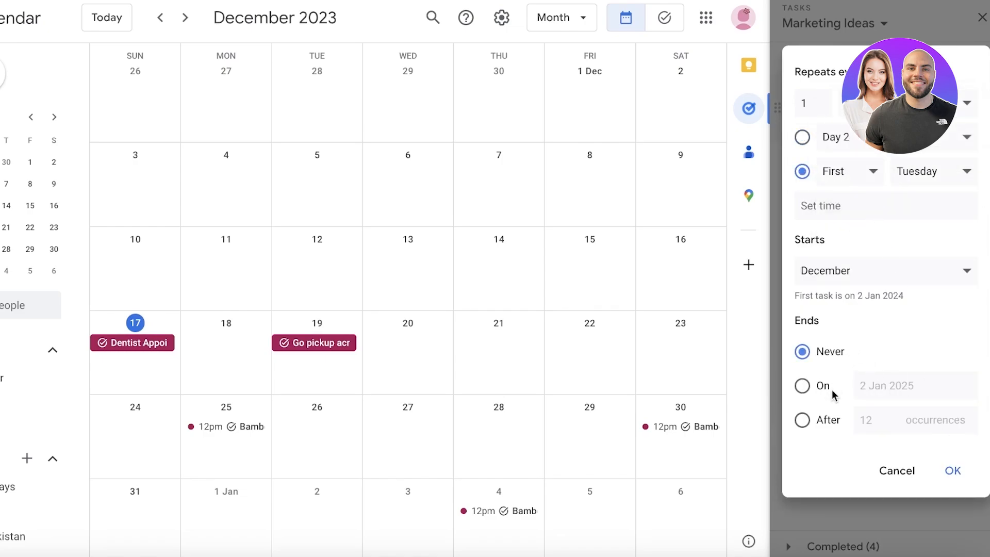
End the dentist task's repetition after 12 occurrences and save the repeat schedule.
{"action": "left_click", "coordinate": [803, 386]}
{"action": "left_click", "coordinate": [803, 420]}
{"action": "left_click", "coordinate": [953, 471]}
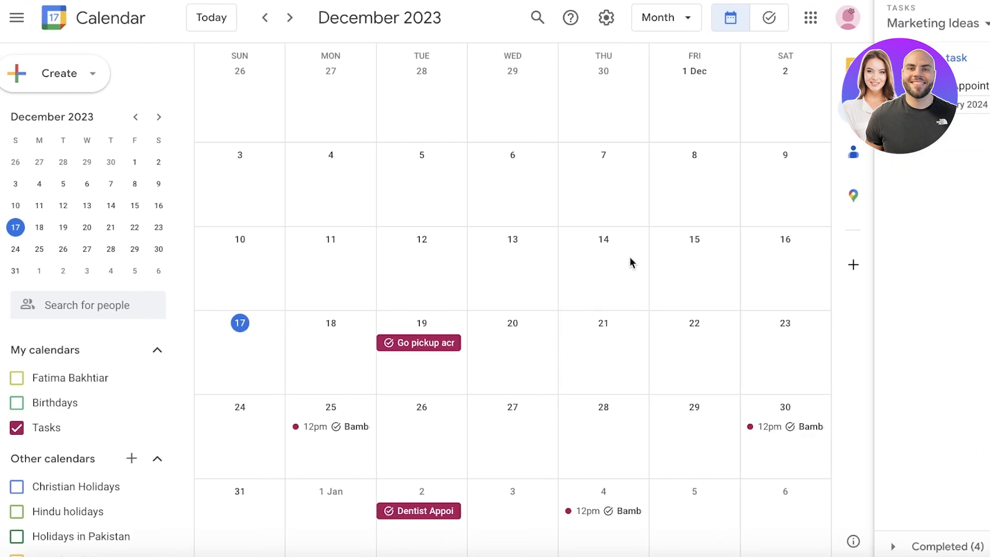
Switch the calendar to year view and look through 2023 and 2024.
{"action": "left_click", "coordinate": [648, 23]}
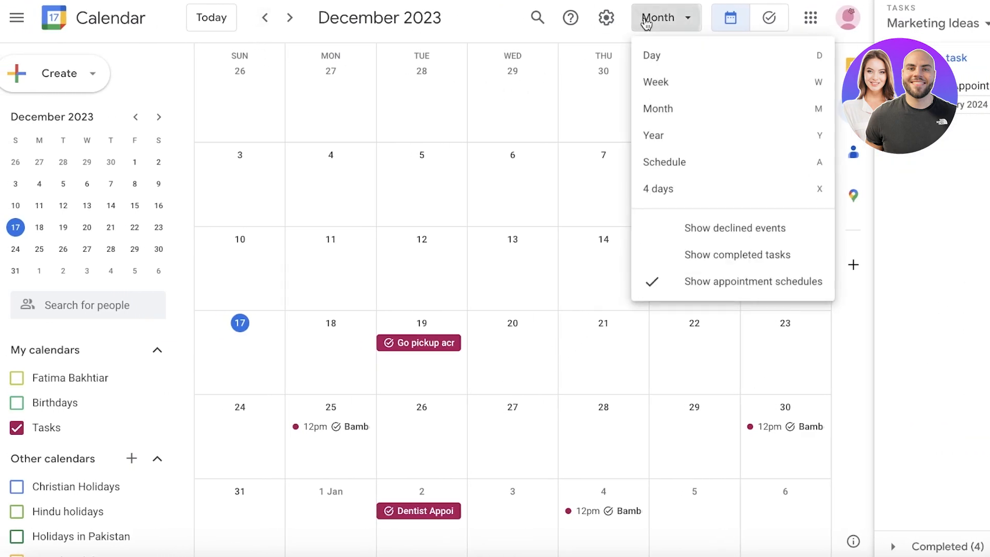
{"action": "left_click", "coordinate": [667, 133]}
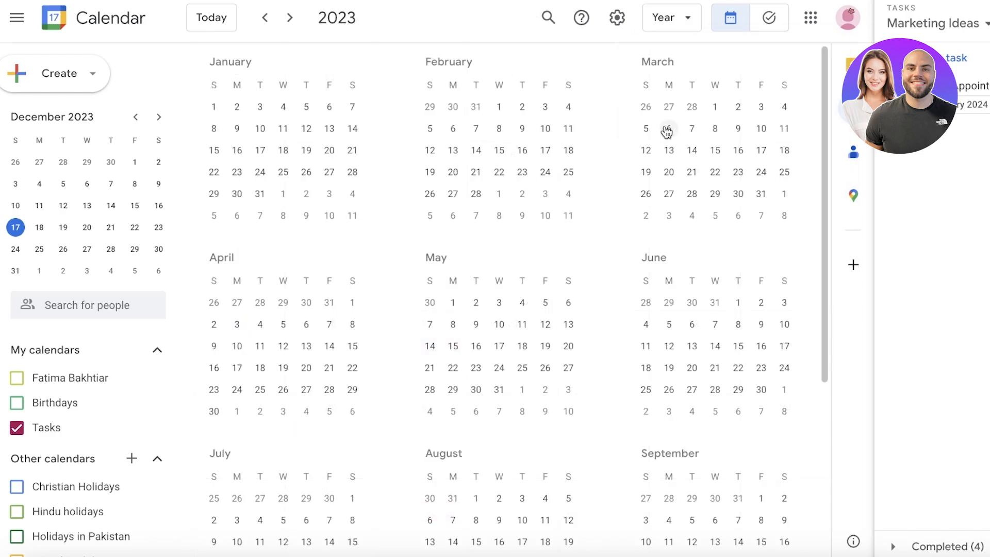
{"action": "scroll", "coordinate": [424, 205], "scroll_direction": "down", "scroll_amount": 5}
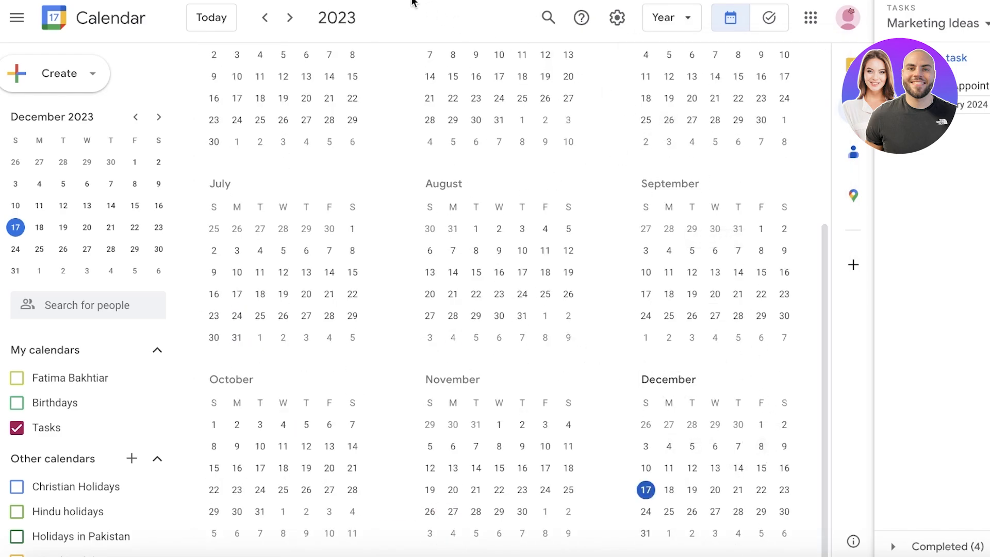
{"action": "left_click", "coordinate": [290, 18]}
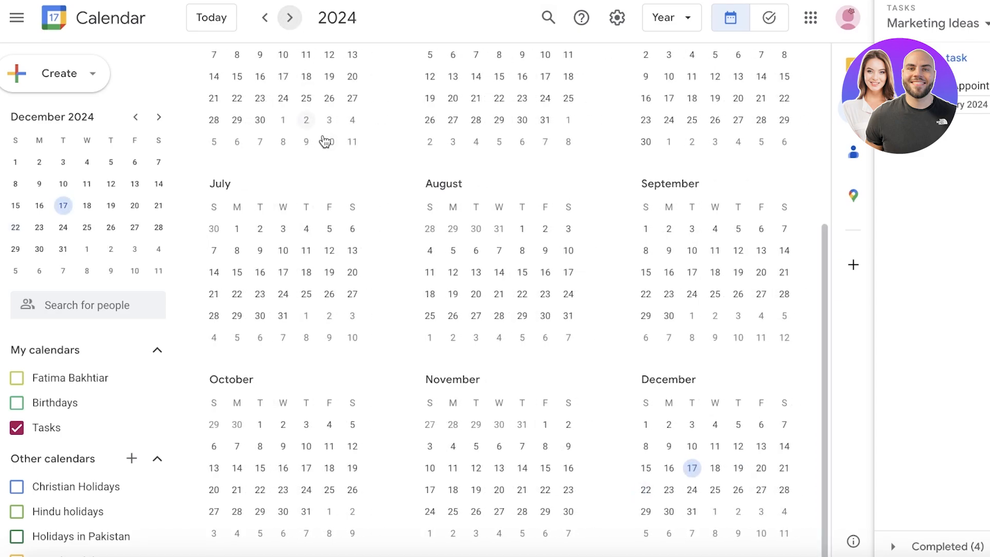
{"action": "scroll", "coordinate": [328, 142], "scroll_direction": "up", "scroll_amount": 5}
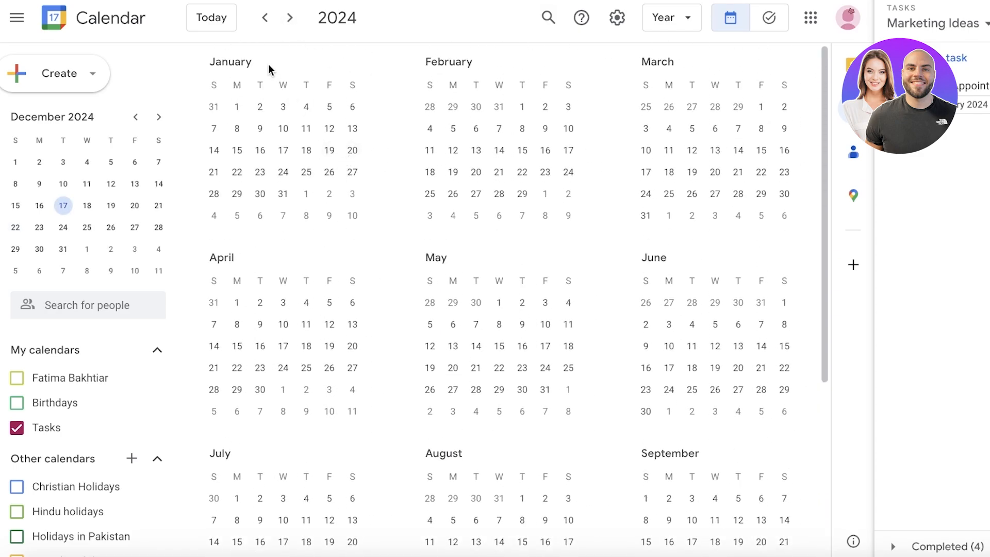
Switch to month view and check December 2024 and January 2025 for the repeating dentist task.
{"action": "left_click", "coordinate": [663, 20]}
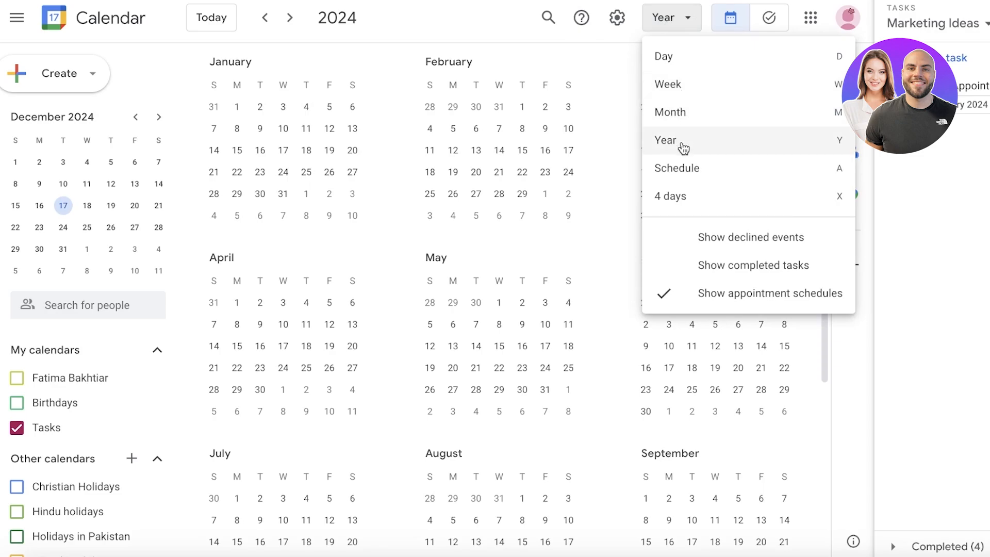
{"action": "left_click", "coordinate": [673, 111]}
{"action": "left_click", "coordinate": [290, 18]}
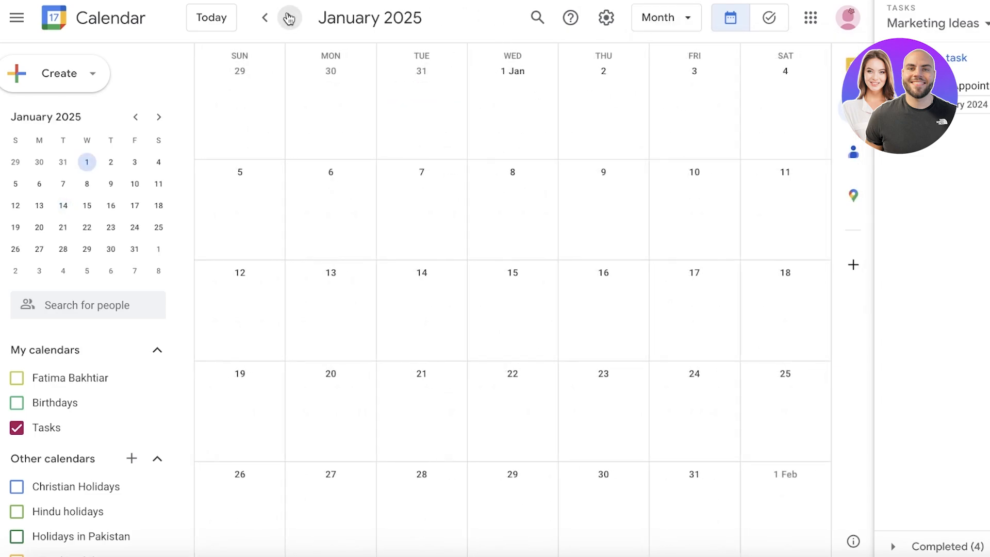
{"action": "key", "text": "k"}
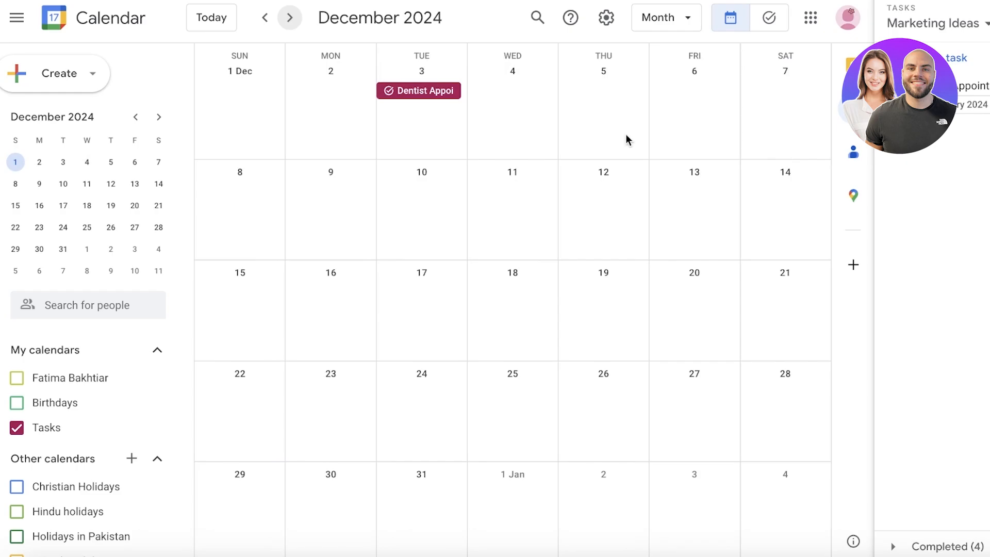
{"action": "left_click", "coordinate": [287, 16]}
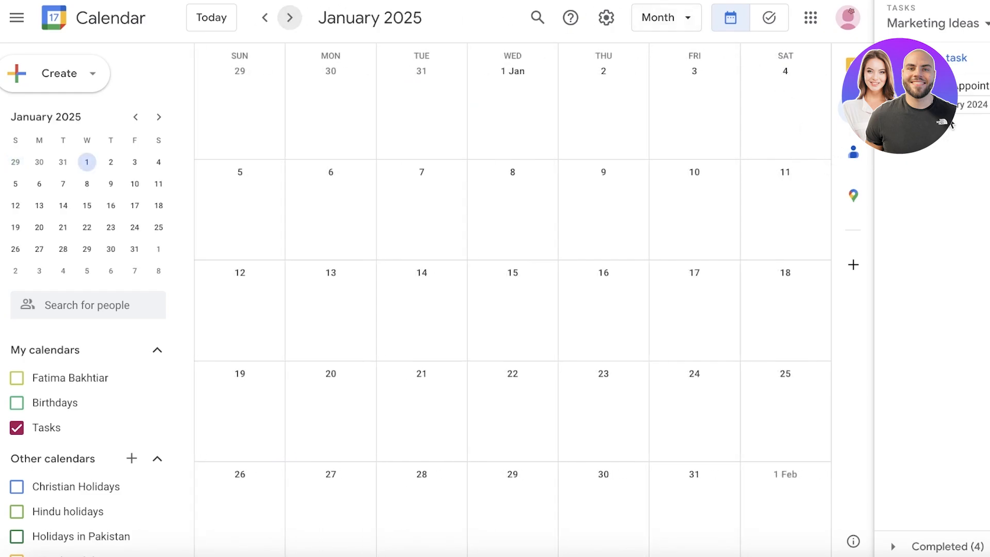
Dismiss the blank event on 2 January 2025, check February 2025, and return to December 2024.
{"action": "left_click", "coordinate": [598, 96]}
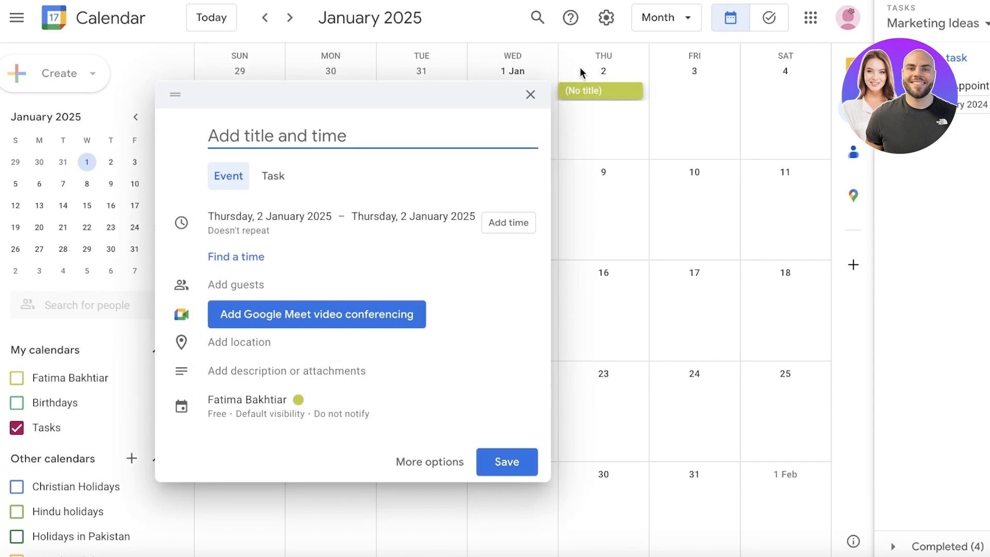
{"action": "left_click", "coordinate": [284, 19]}
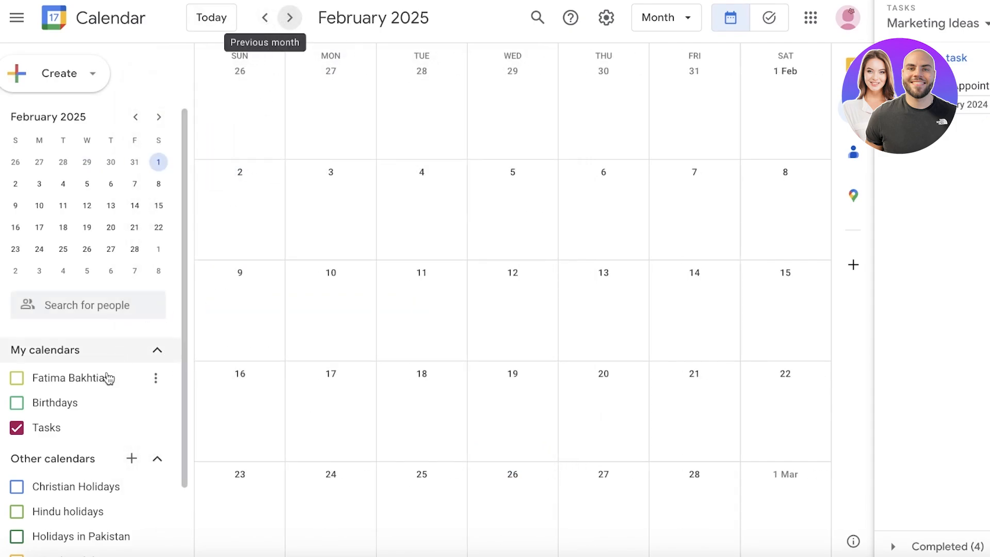
{"action": "left_click", "coordinate": [265, 19]}
{"action": "left_click", "coordinate": [265, 19]}
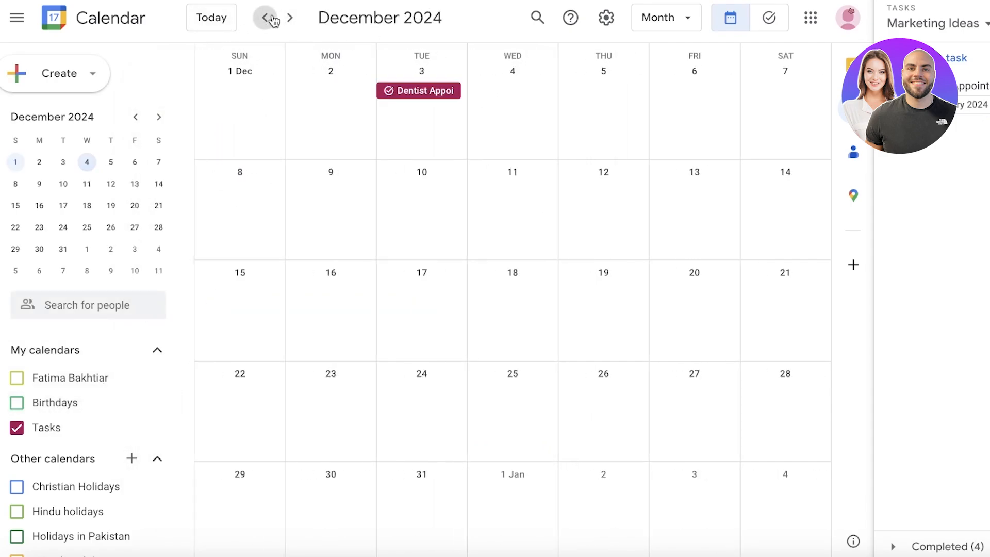
Page back month by month from December 2024 to December 2023, checking the repeating dentist task, and return to today.
{"action": "left_click", "coordinate": [265, 19]}
{"action": "left_click", "coordinate": [265, 19]}
{"action": "left_click", "coordinate": [265, 19]}
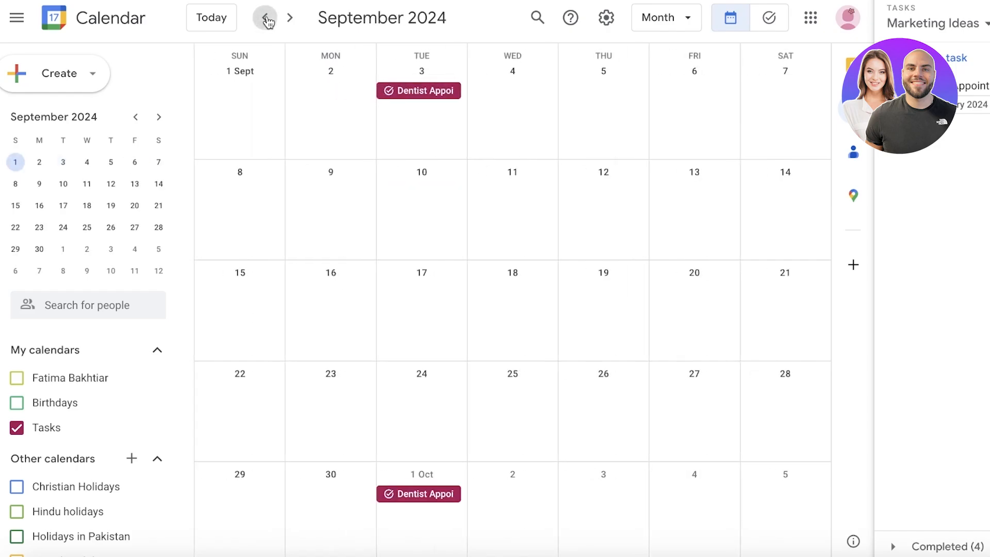
{"action": "left_click", "coordinate": [266, 20]}
{"action": "left_click", "coordinate": [266, 20]}
{"action": "left_click", "coordinate": [267, 20]}
{"action": "left_click", "coordinate": [266, 19]}
{"action": "left_click", "coordinate": [267, 20]}
{"action": "left_click", "coordinate": [266, 20]}
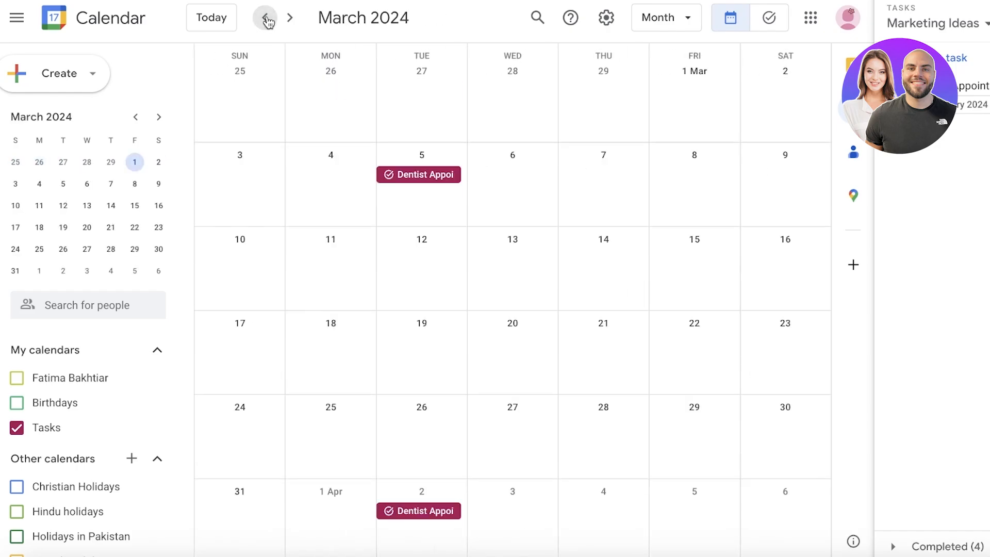
{"action": "left_click", "coordinate": [267, 19]}
{"action": "left_click", "coordinate": [266, 20]}
{"action": "left_click", "coordinate": [265, 18]}
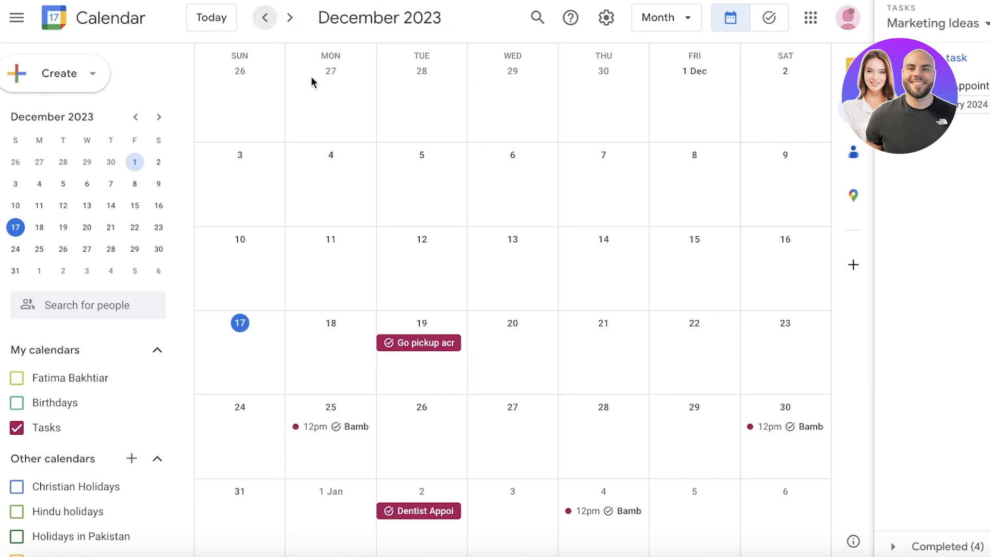
{"action": "left_click", "coordinate": [207, 20]}
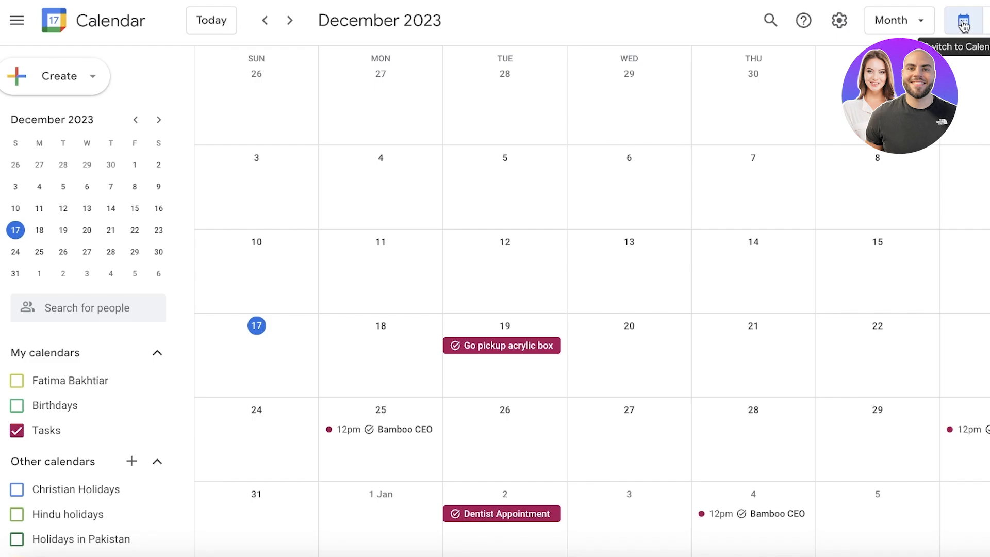
View the task lists in the full Tasks view and return to the calendar.
{"action": "left_click", "coordinate": [980, 29]}
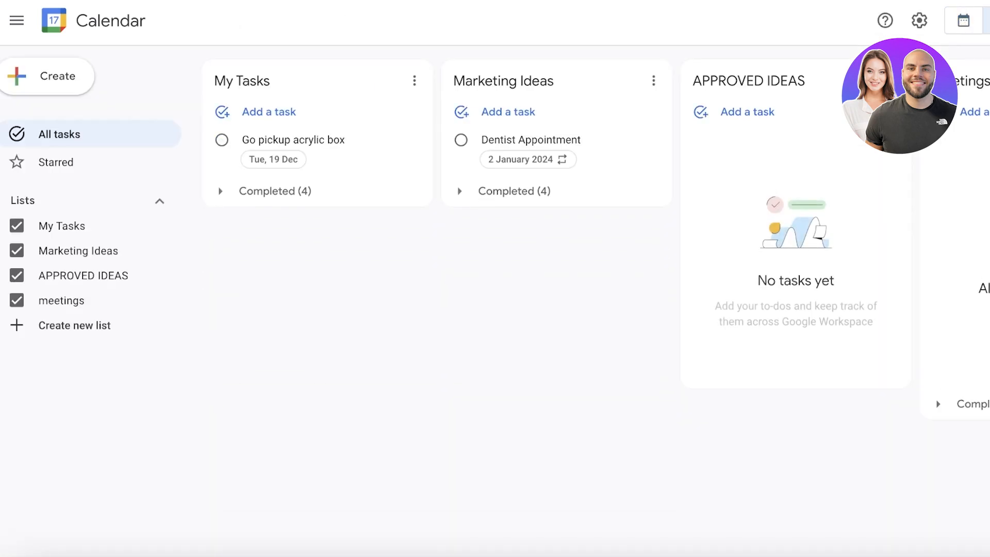
{"action": "left_click", "coordinate": [981, 30]}
{"action": "left_click", "coordinate": [732, 31]}
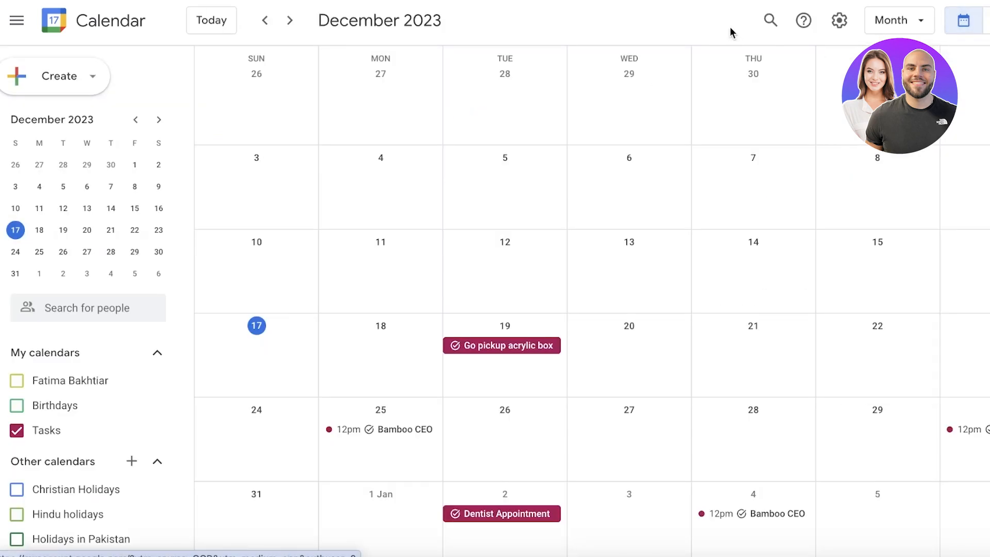
Create a bookable appointment schedule titled "Nail Consultations".
{"action": "left_click", "coordinate": [91, 83]}
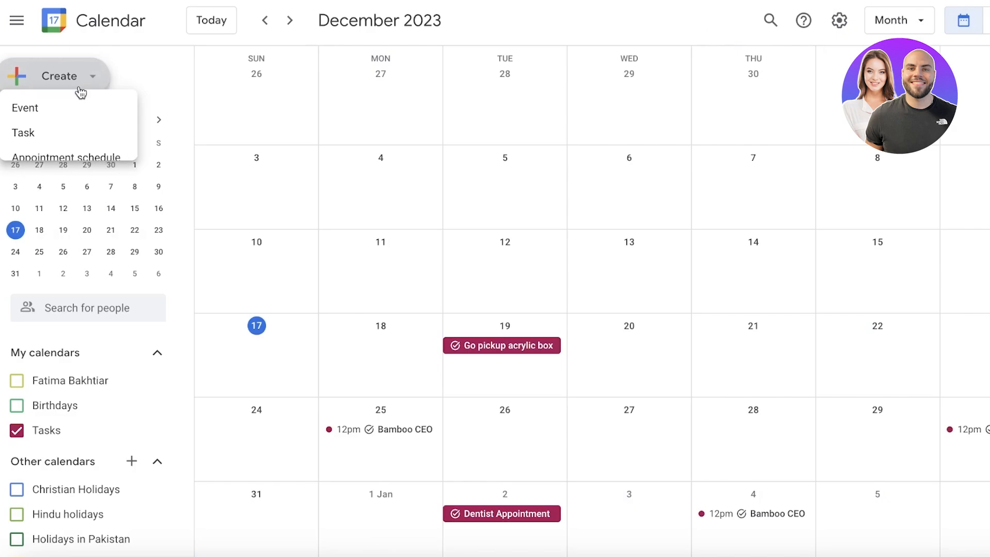
{"action": "left_click", "coordinate": [173, 66]}
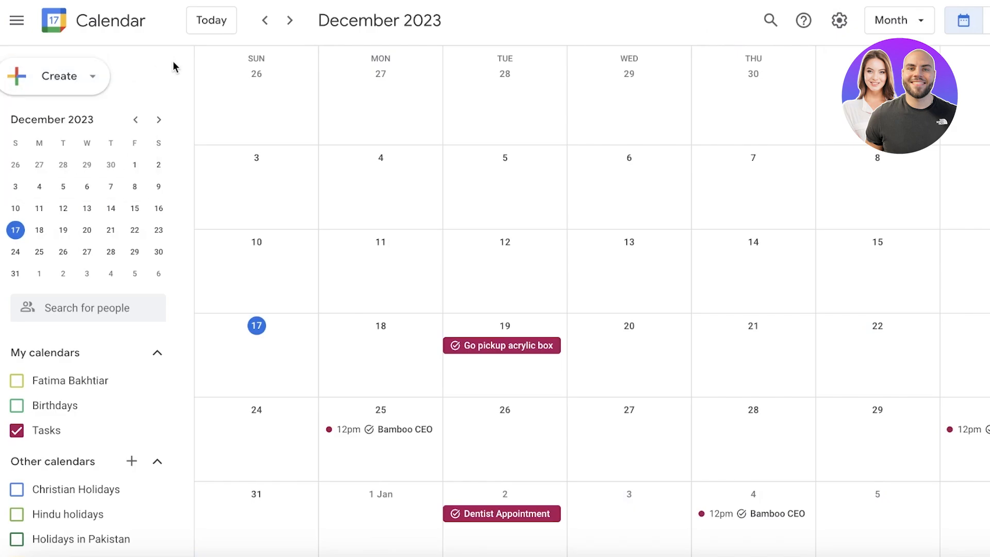
{"action": "left_click", "coordinate": [90, 86]}
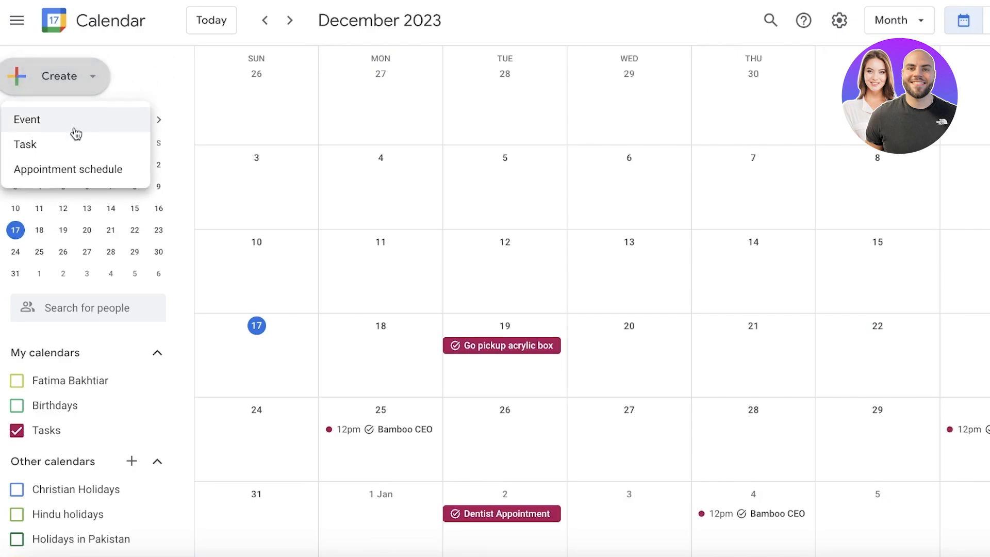
{"action": "left_click", "coordinate": [38, 170]}
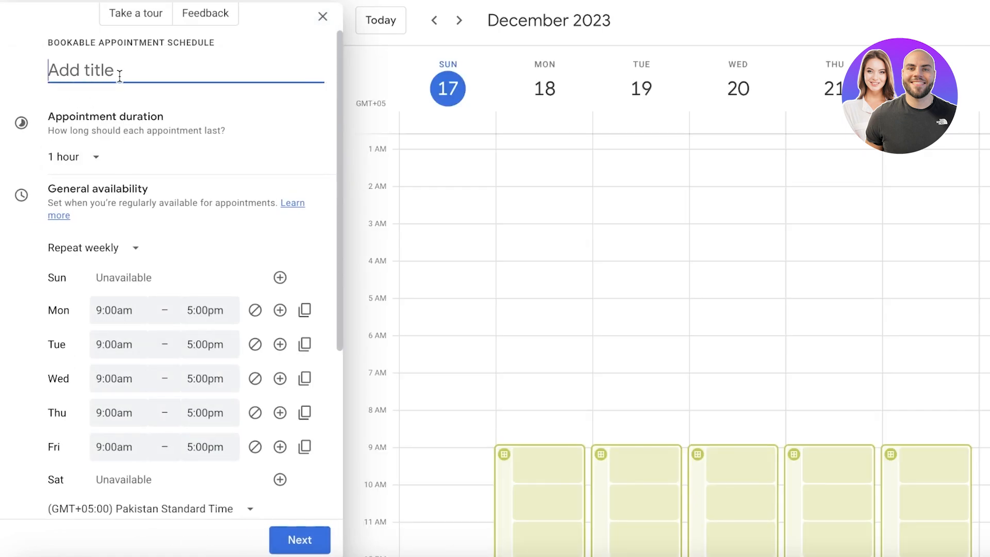
{"action": "type", "text": "A"}
{"action": "key", "text": "BackSpace"}
{"action": "type", "text": "Nail Consultations"}
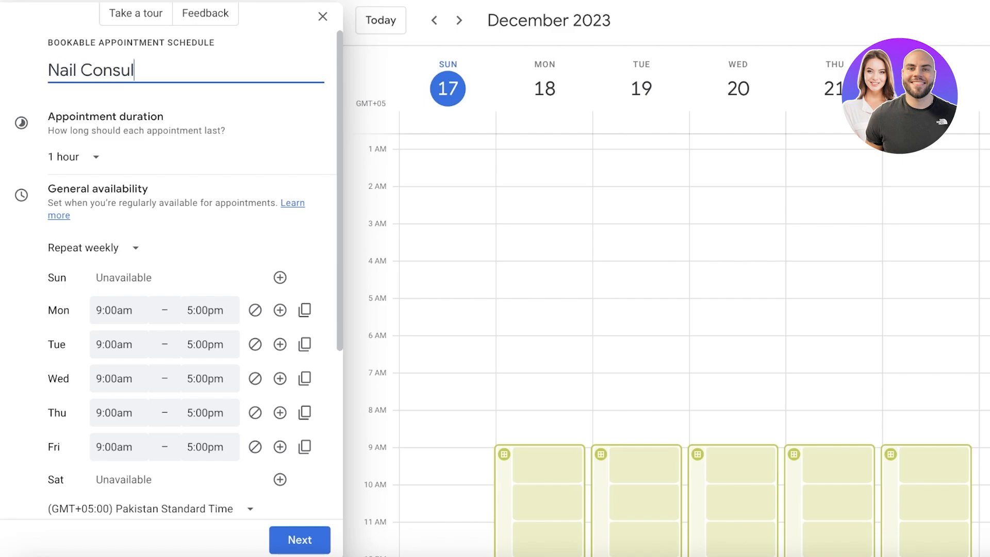
Set the appointment duration to 30 minutes and keep the general availability repeating weekly.
{"action": "left_click", "coordinate": [103, 160]}
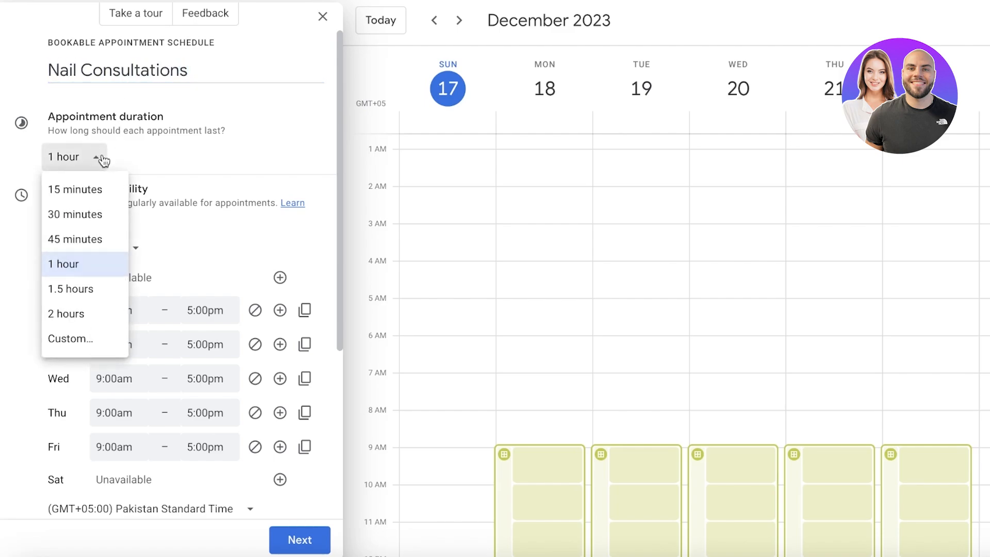
{"action": "left_click", "coordinate": [98, 214]}
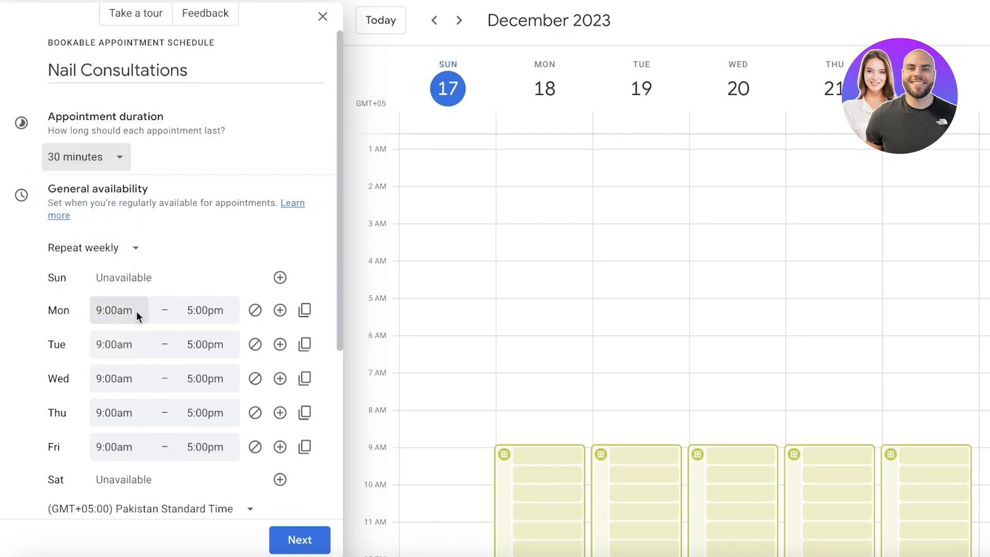
{"action": "scroll", "coordinate": [147, 294], "scroll_direction": "down", "scroll_amount": 1}
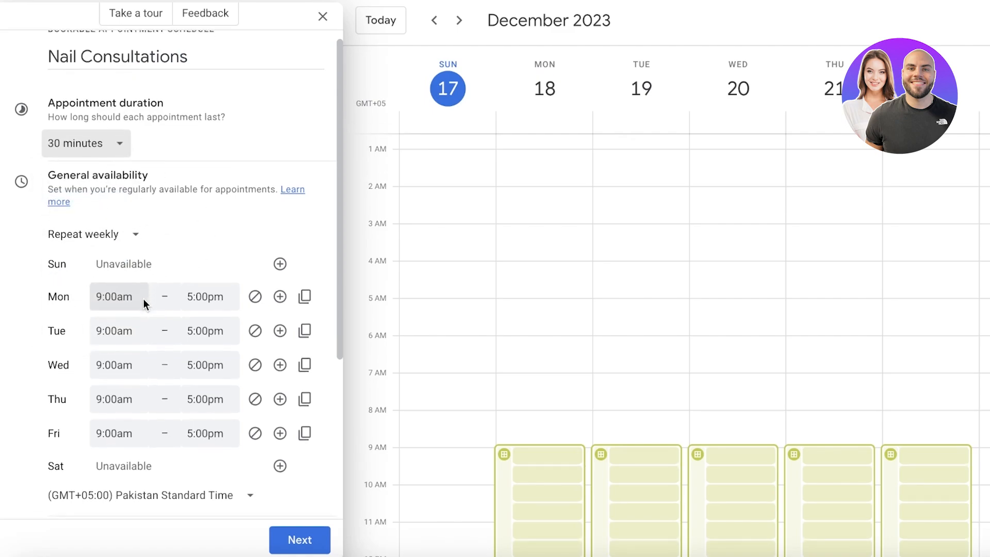
{"action": "left_click", "coordinate": [103, 213]}
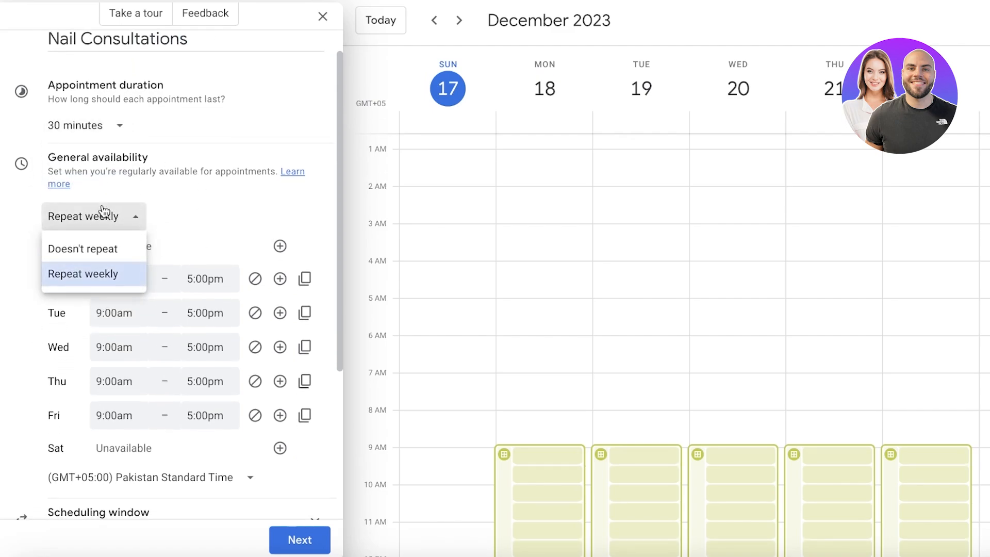
{"action": "left_click", "coordinate": [95, 272]}
Mark Friday and Thursday as unavailable all day in the weekly availability.
{"action": "scroll", "coordinate": [274, 216], "scroll_direction": "down", "scroll_amount": 3}
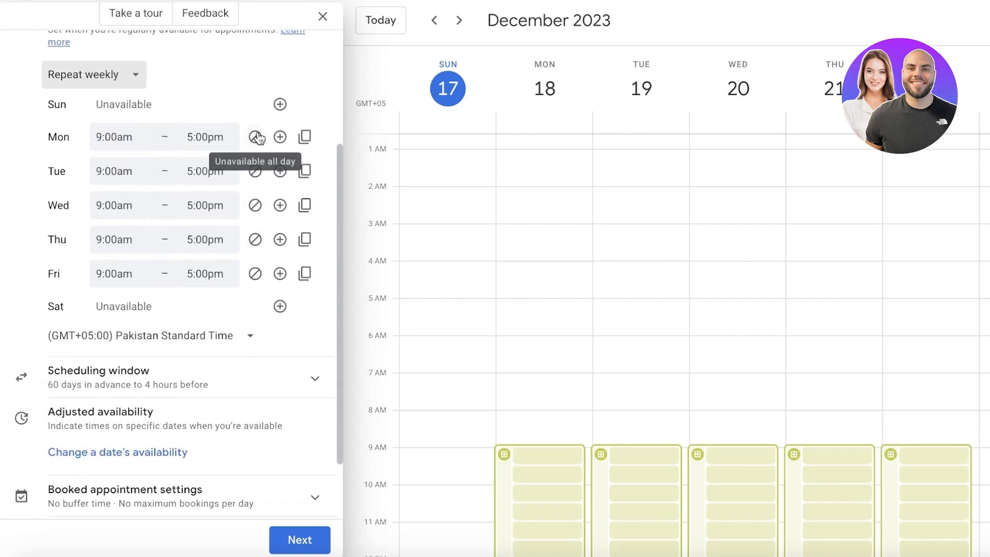
{"action": "left_click", "coordinate": [254, 273]}
{"action": "left_click", "coordinate": [254, 240]}
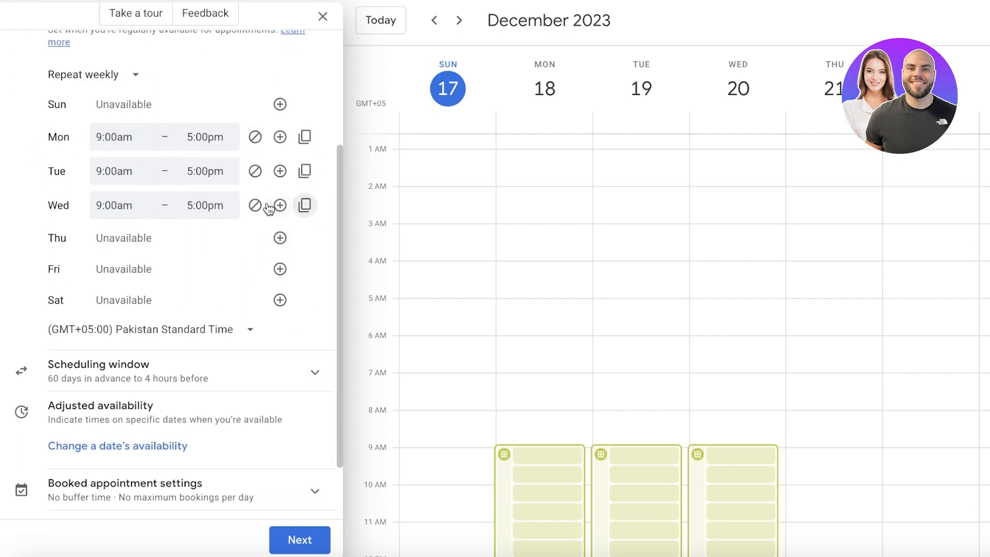
{"action": "left_click", "coordinate": [136, 138]}
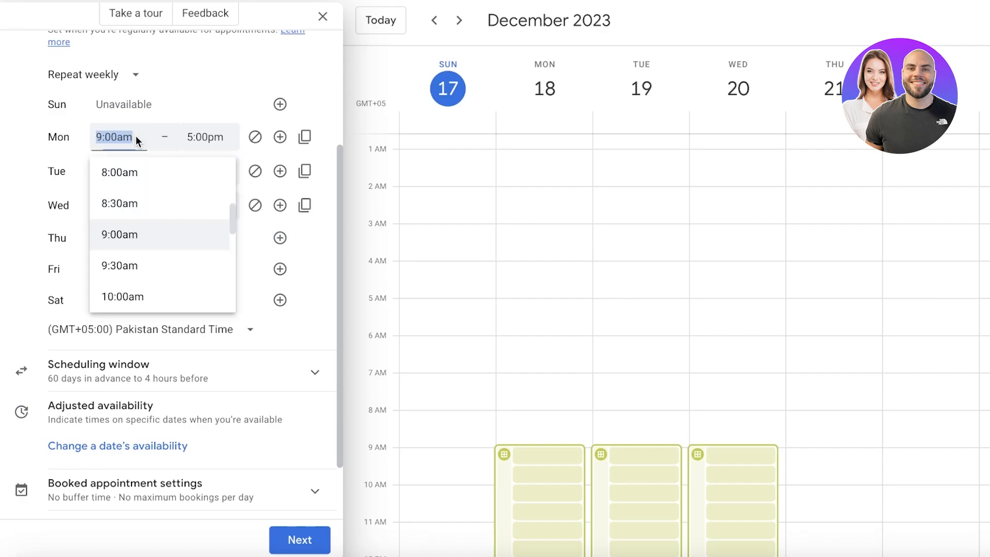
{"action": "left_click", "coordinate": [200, 134]}
{"action": "left_click", "coordinate": [215, 115]}
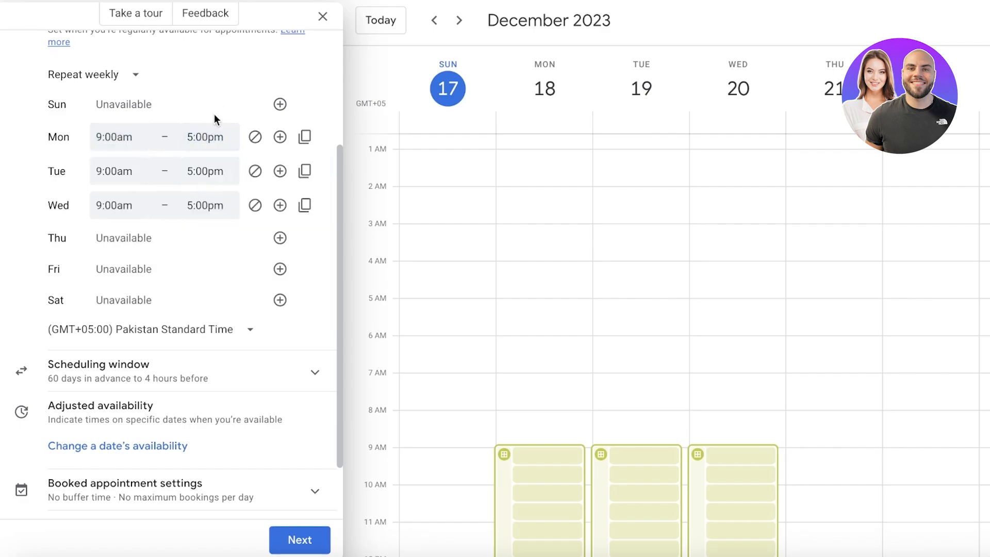
Add a second availability period on Tuesday and end Tuesday's first period at 1:00pm.
{"action": "left_click", "coordinate": [280, 171]}
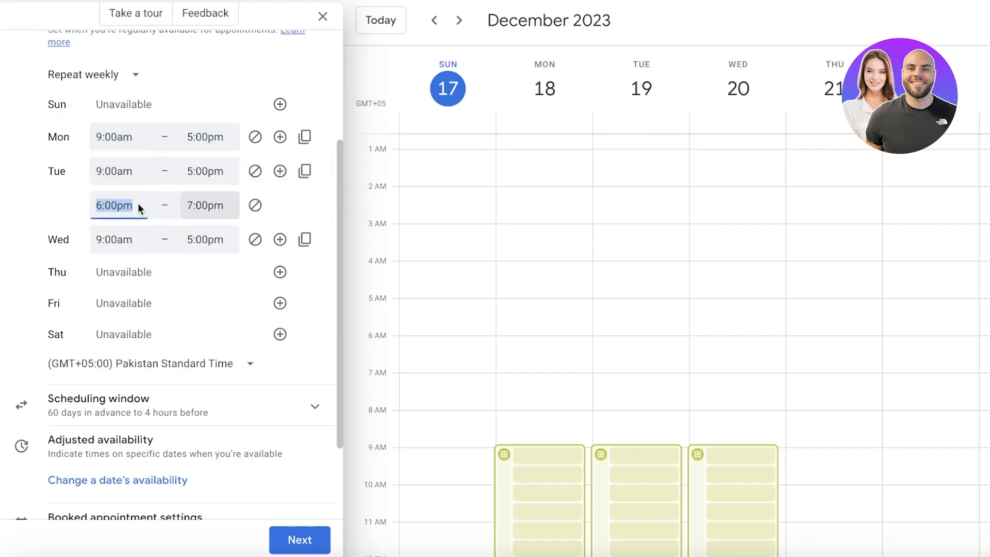
{"action": "left_click", "coordinate": [205, 171]}
{"action": "scroll", "coordinate": [215, 250], "scroll_direction": "up", "scroll_amount": 8}
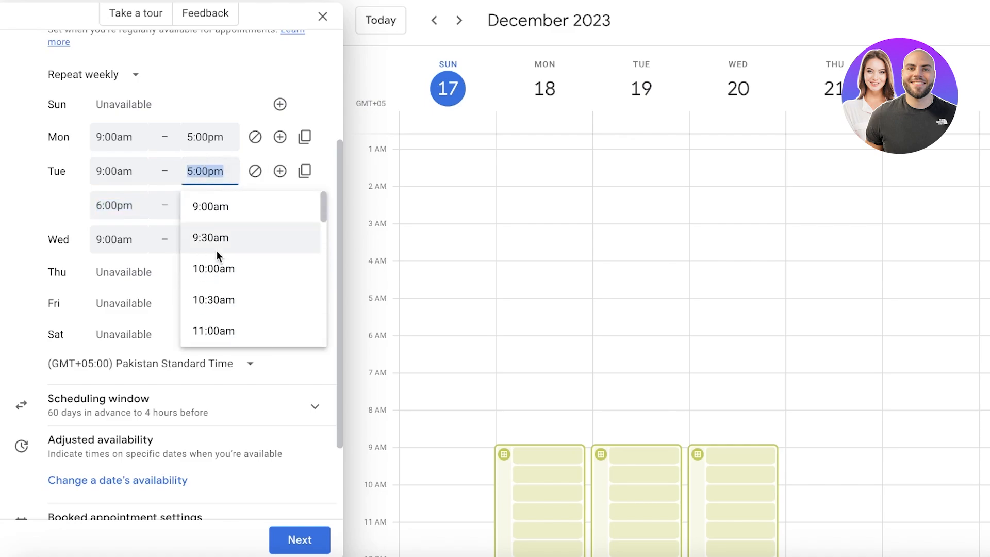
{"action": "scroll", "coordinate": [218, 237], "scroll_direction": "down", "scroll_amount": 3}
{"action": "left_click", "coordinate": [222, 269]}
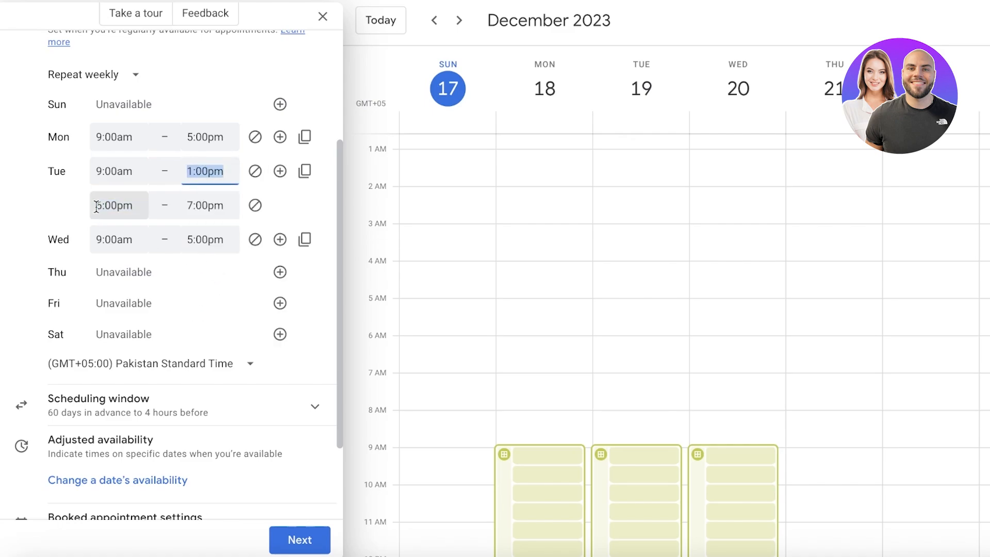
Set Tuesday's second availability period to 4:00pm–6:00pm.
{"action": "left_click", "coordinate": [108, 204]}
{"action": "scroll", "coordinate": [147, 297], "scroll_direction": "up", "scroll_amount": 4}
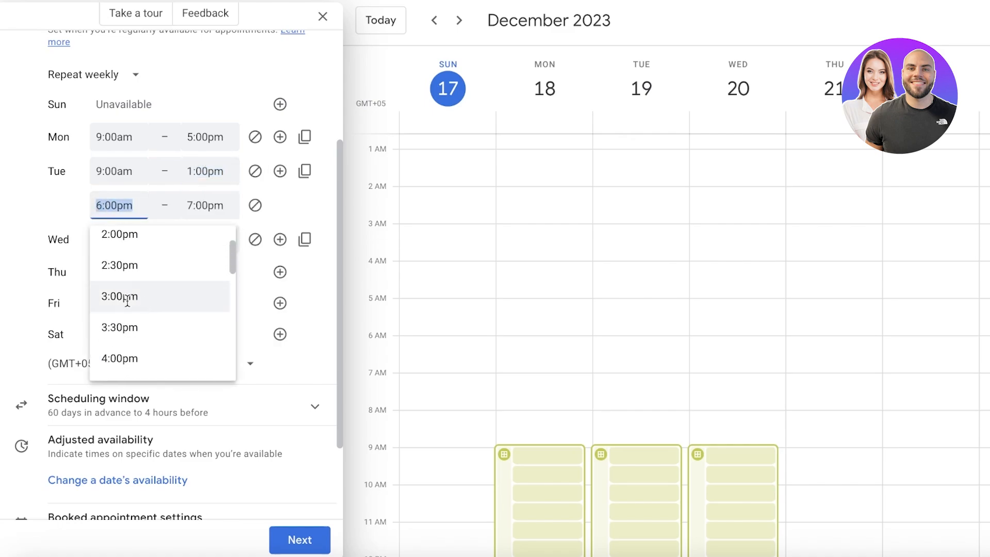
{"action": "scroll", "coordinate": [127, 302], "scroll_direction": "down", "scroll_amount": 3}
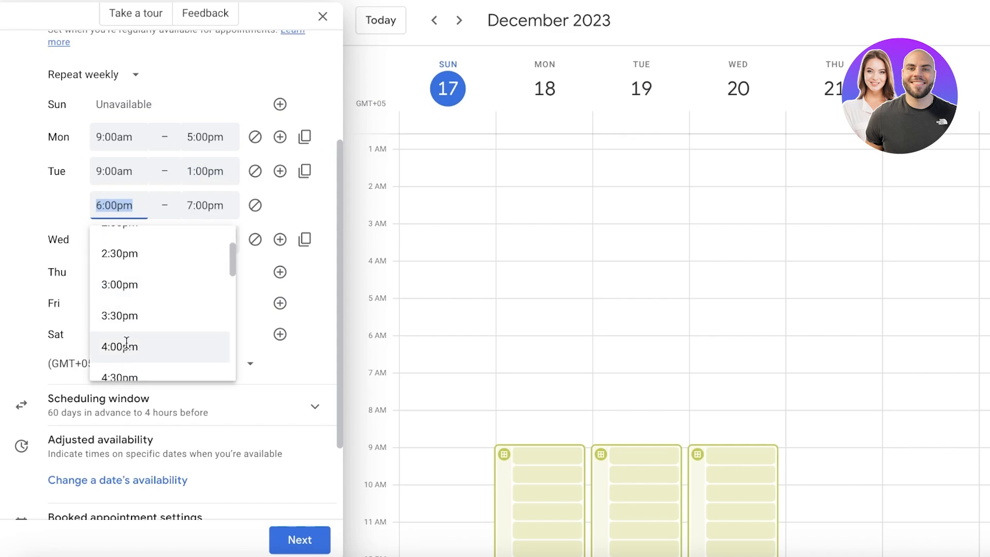
{"action": "left_click", "coordinate": [125, 342]}
{"action": "left_click", "coordinate": [191, 198]}
{"action": "left_click", "coordinate": [222, 240]}
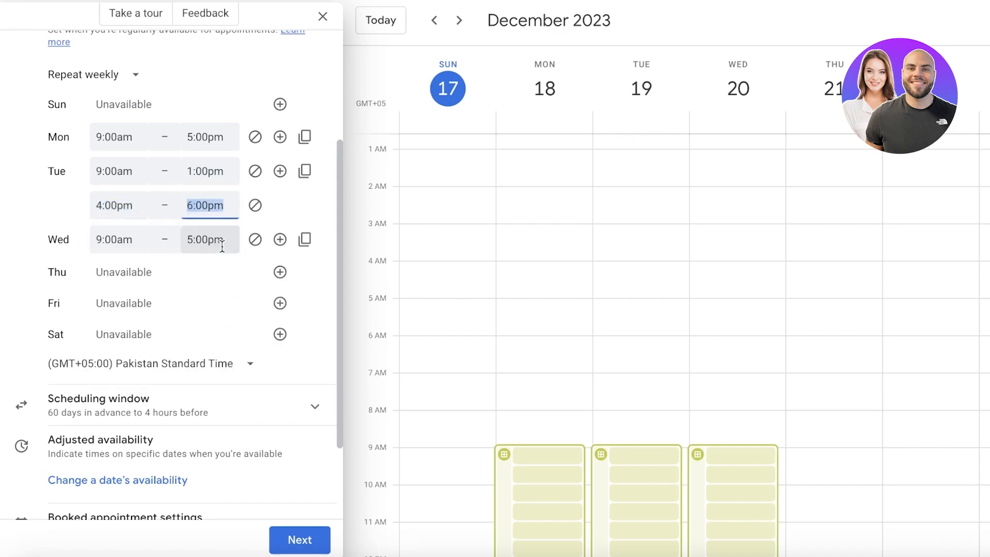
{"action": "left_click", "coordinate": [283, 219]}
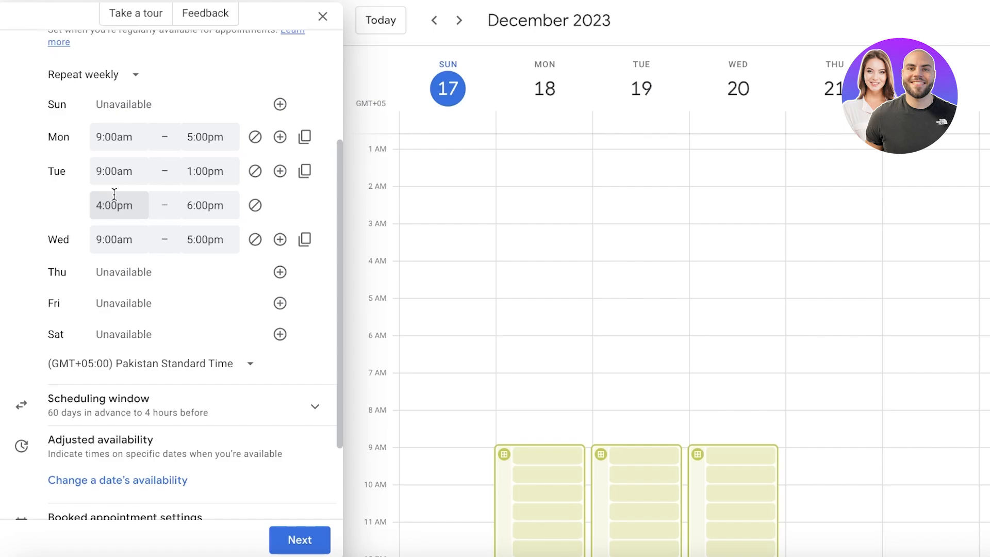
Set the scheduling window to a maximum of 30 days in advance and a minimum of 24 hours before the appointment.
{"action": "scroll", "coordinate": [174, 271], "scroll_direction": "down", "scroll_amount": 3}
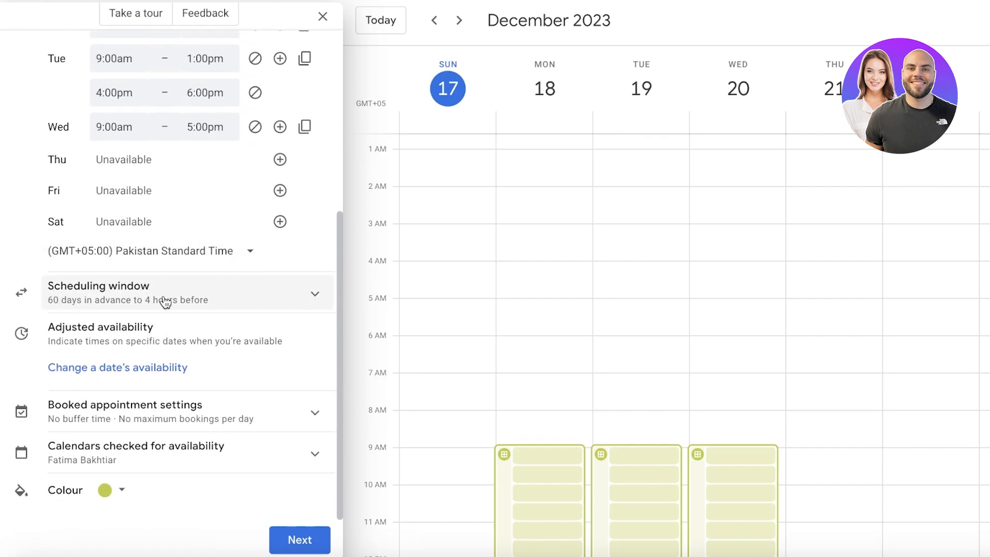
{"action": "left_click", "coordinate": [107, 307]}
{"action": "scroll", "coordinate": [228, 217], "scroll_direction": "up", "scroll_amount": 5}
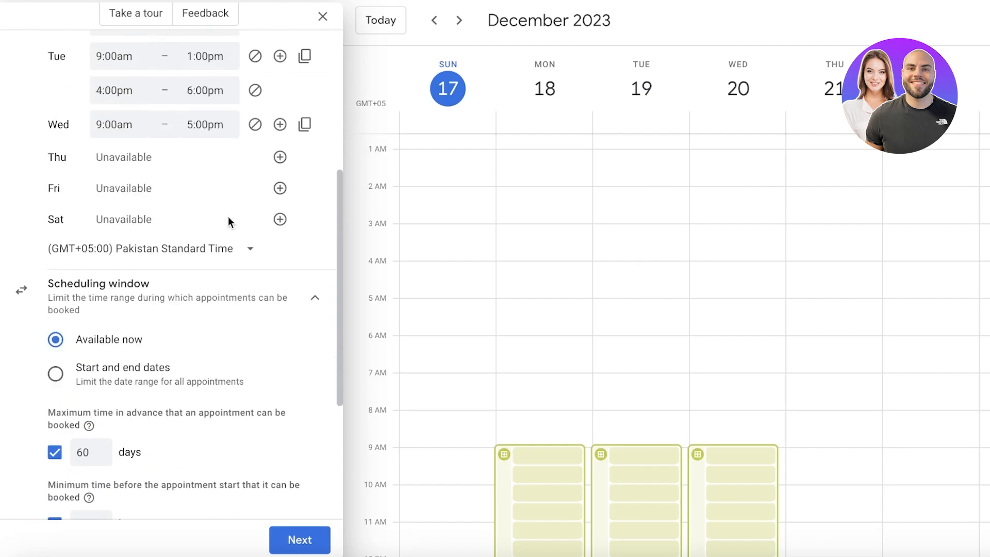
{"action": "scroll", "coordinate": [213, 316], "scroll_direction": "down", "scroll_amount": 4}
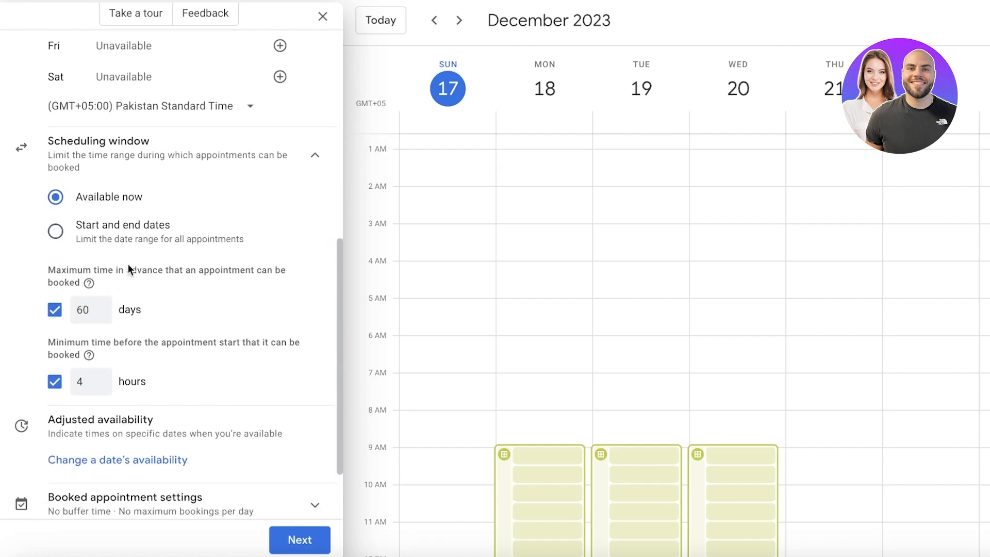
{"action": "left_click_drag", "start_coordinate": [150, 272], "coordinate": [250, 280]}
{"action": "left_click", "coordinate": [250, 286]}
{"action": "left_click", "coordinate": [81, 313]}
{"action": "double_click", "coordinate": [90, 311]}
{"action": "left_click", "coordinate": [167, 384]}
{"action": "scroll", "coordinate": [206, 323], "scroll_direction": "down", "scroll_amount": 2}
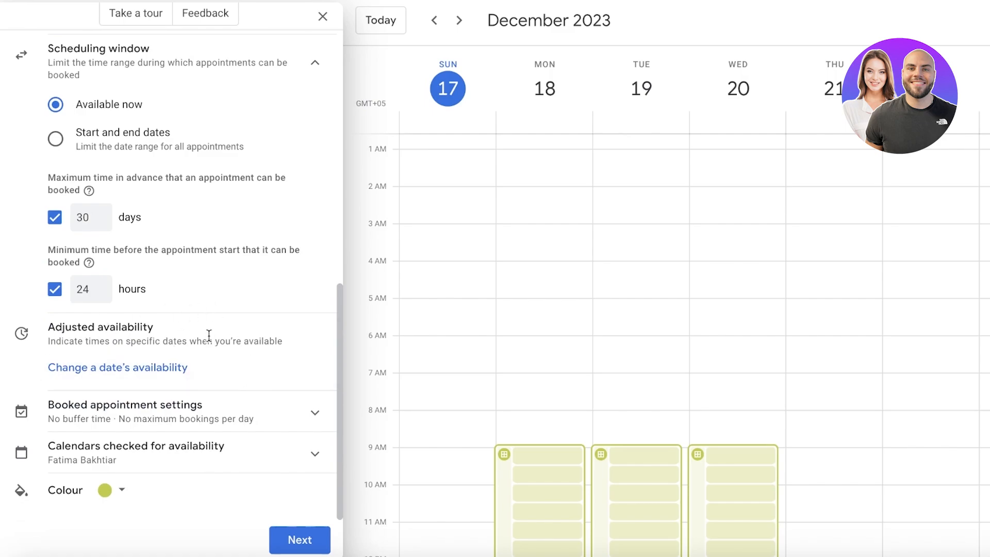
Review the adjusted availability, booked appointment settings and calendars checked for availability of the appointment schedule.
{"action": "left_click_drag", "start_coordinate": [118, 341], "coordinate": [231, 345]}
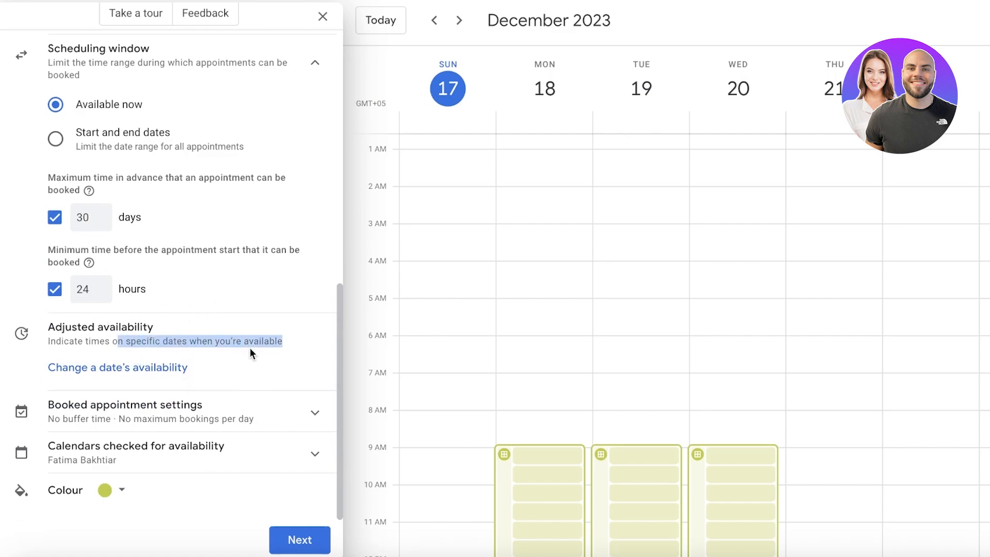
{"action": "left_click", "coordinate": [255, 347]}
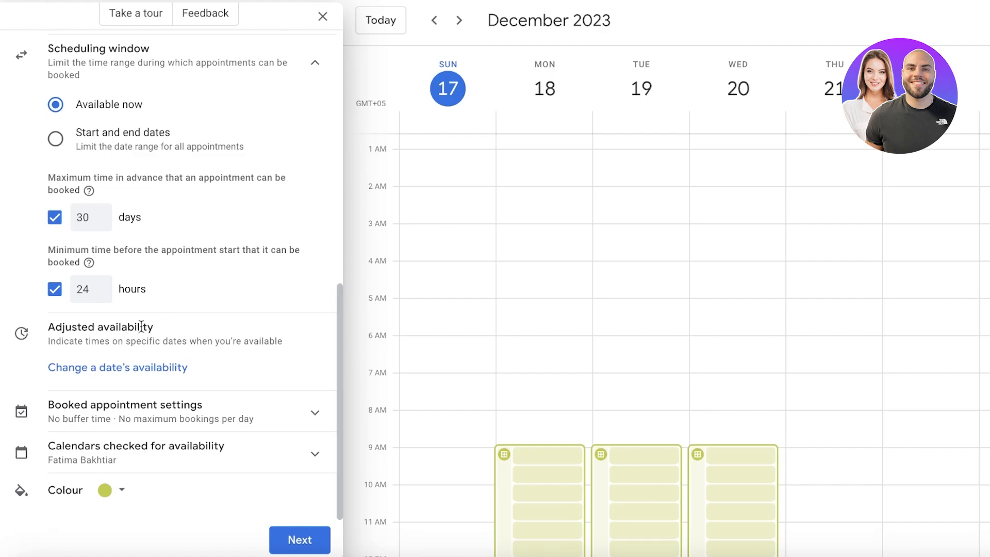
{"action": "left_click", "coordinate": [135, 405]}
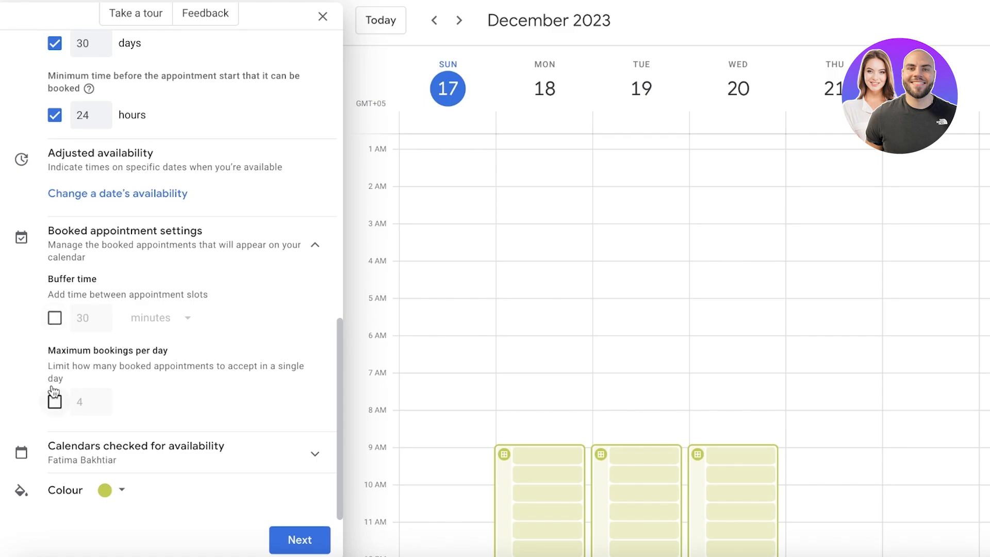
{"action": "left_click", "coordinate": [151, 449]}
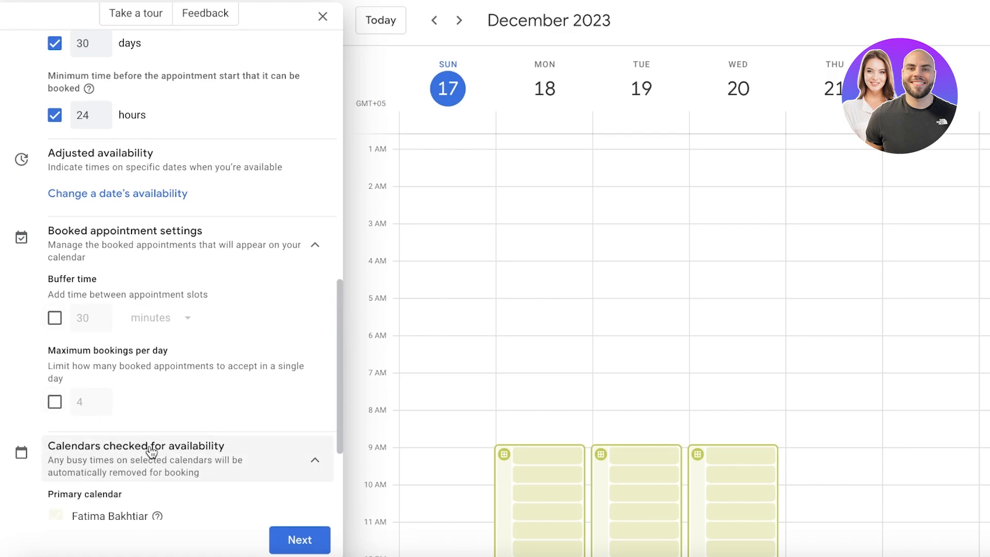
{"action": "left_click", "coordinate": [151, 450]}
Set the appointment schedule's colour to dark green and continue to its booking page details.
{"action": "left_click", "coordinate": [116, 488]}
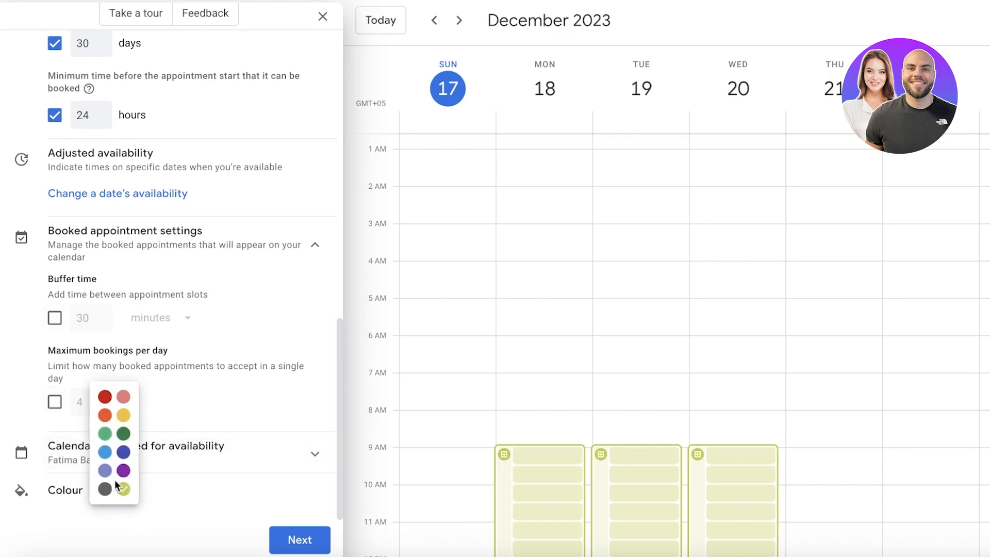
{"action": "left_click", "coordinate": [124, 432]}
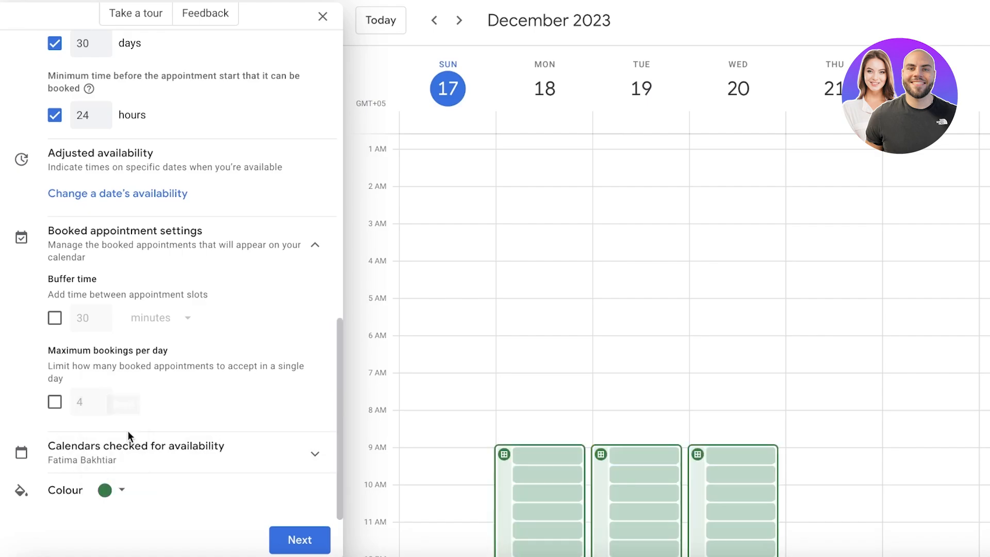
{"action": "left_click", "coordinate": [296, 532]}
{"action": "scroll", "coordinate": [165, 370], "scroll_direction": "up", "scroll_amount": 1}
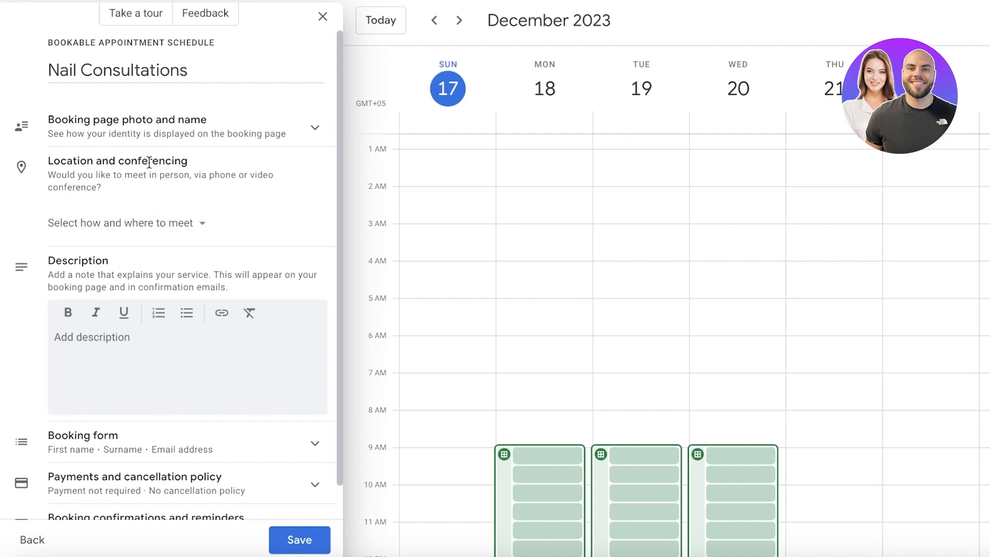
Look over the booking page's photo and name, location and conferencing, booking form, and payment and cancellation sections.
{"action": "left_click", "coordinate": [145, 219]}
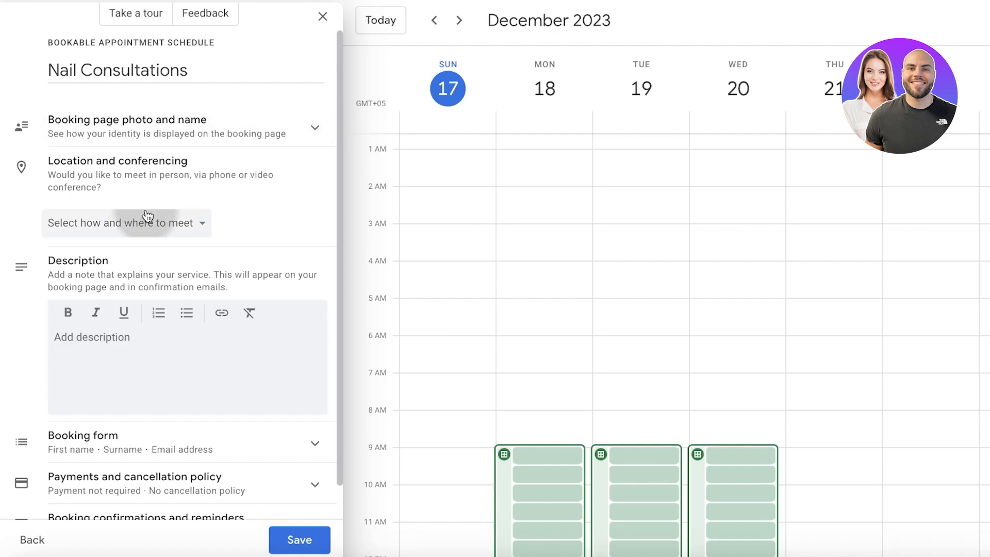
{"action": "left_click", "coordinate": [128, 172]}
{"action": "left_click", "coordinate": [185, 127]}
{"action": "left_click", "coordinate": [185, 126]}
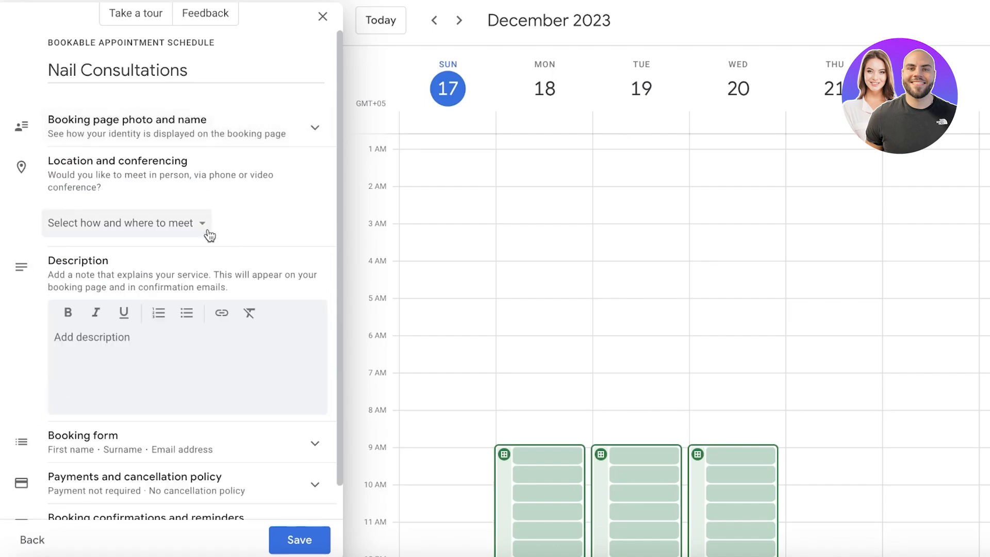
{"action": "scroll", "coordinate": [173, 338], "scroll_direction": "down", "scroll_amount": 1}
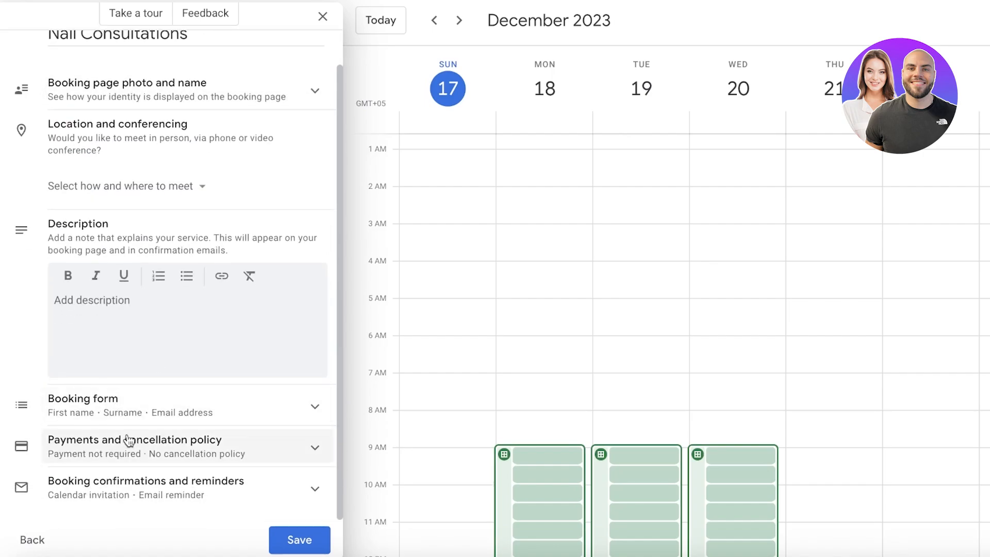
Save the Nail Consultations schedule and check its appointments in the month view for December 2023 and January 2024.
{"action": "left_click", "coordinate": [294, 538]}
{"action": "left_click", "coordinate": [777, 122]}
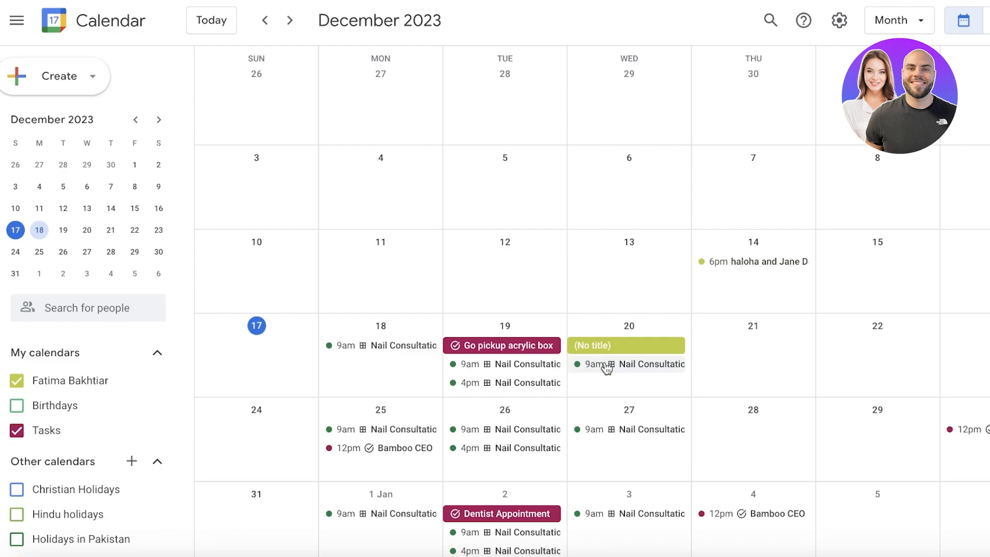
{"action": "scroll", "coordinate": [605, 372], "scroll_direction": "down", "scroll_amount": 1}
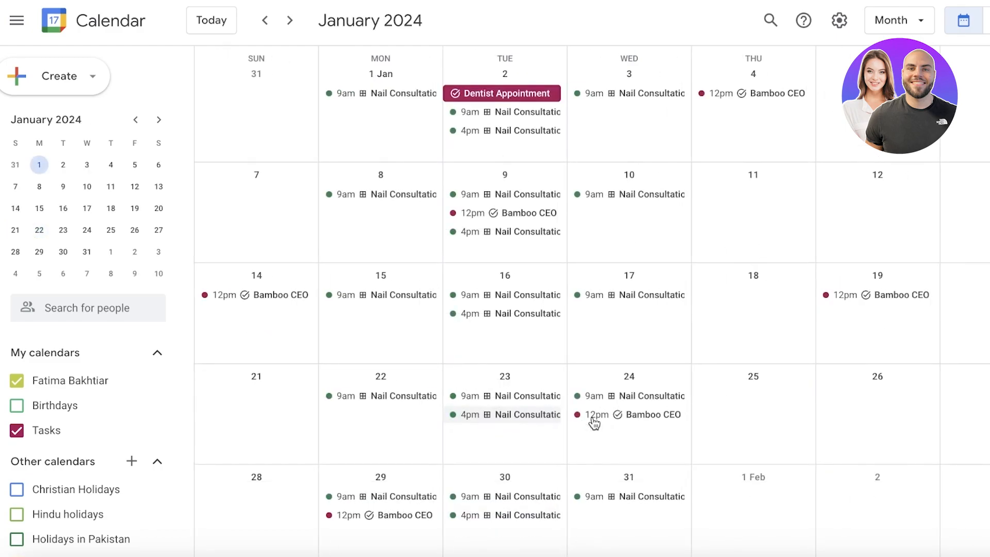
{"action": "left_click", "coordinate": [258, 26]}
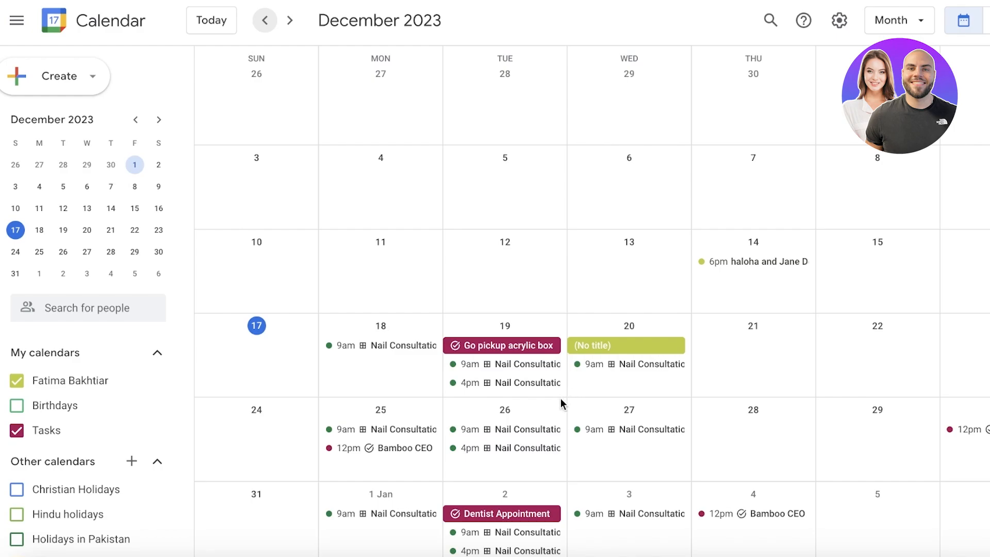
{"action": "left_click", "coordinate": [92, 79]}
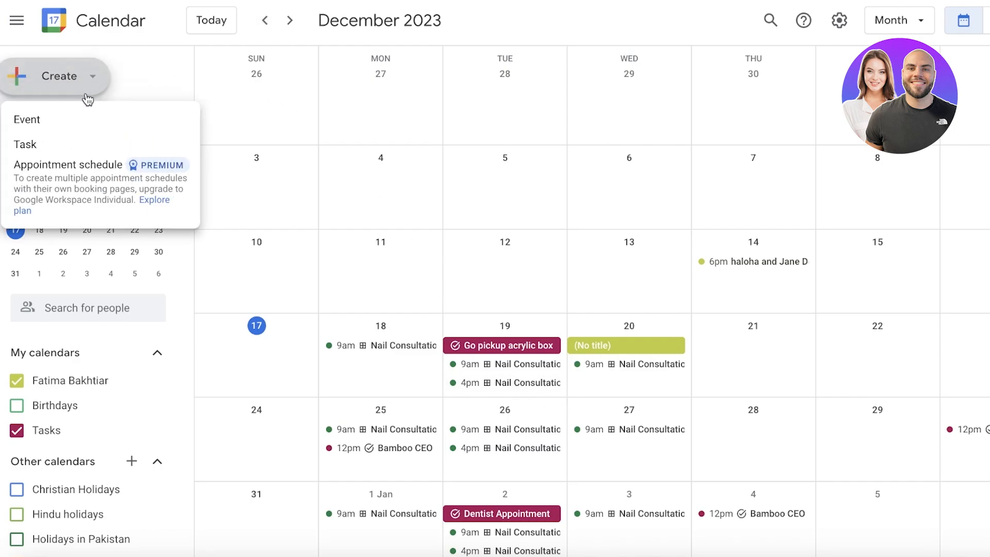
{"action": "left_click", "coordinate": [82, 124]}
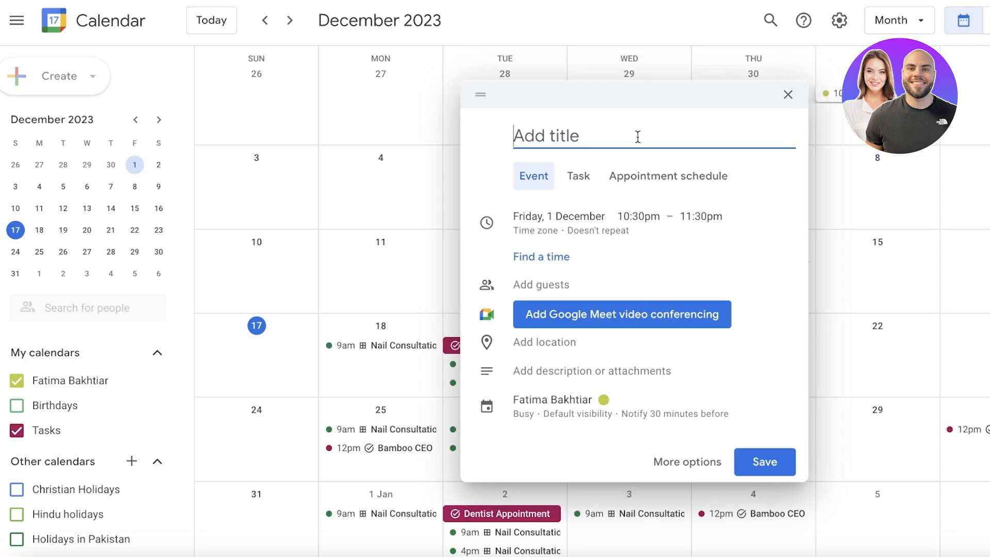
{"action": "type", "text": "A"}
{"action": "key", "text": "BackSpace"}
Create a new event on Saturday, 30 December titled "General Meeting".
{"action": "left_click", "coordinate": [159, 251]}
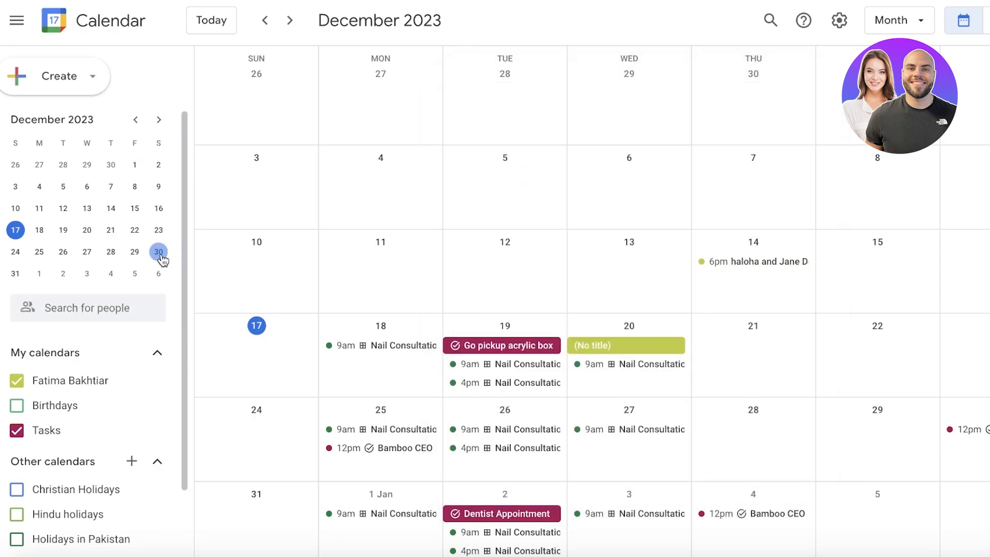
{"action": "left_click", "coordinate": [57, 77]}
{"action": "left_click", "coordinate": [46, 131]}
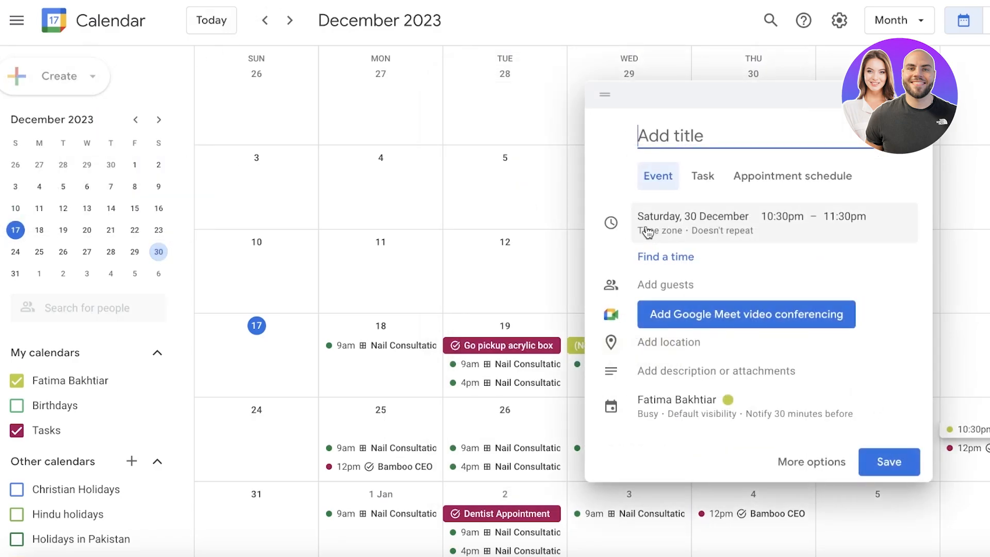
{"action": "type", "text": "A"}
{"action": "key", "text": "BackSpace"}
{"action": "type", "text": "Met"}
{"action": "key", "text": "BackSpace"}
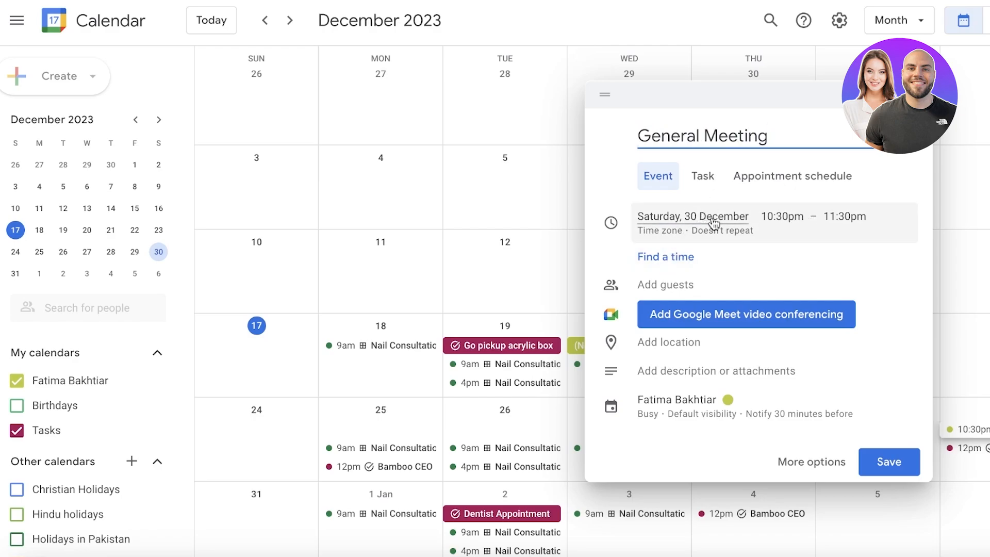
Add the suggested Gmail contact as a guest of General Meeting, and save the event with an invitation email sent.
{"action": "left_click", "coordinate": [672, 280]}
{"action": "type", "text": "bak"}
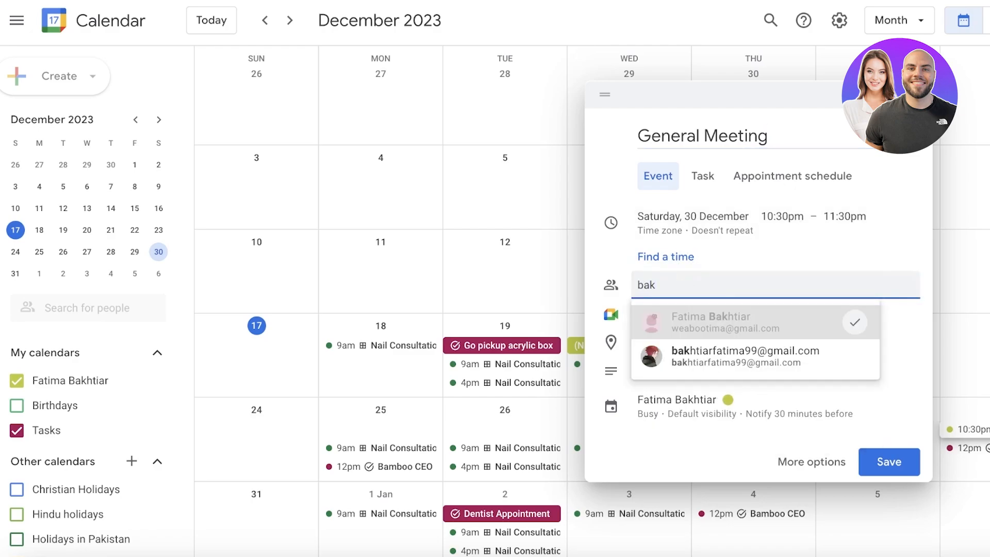
{"action": "left_click", "coordinate": [718, 365]}
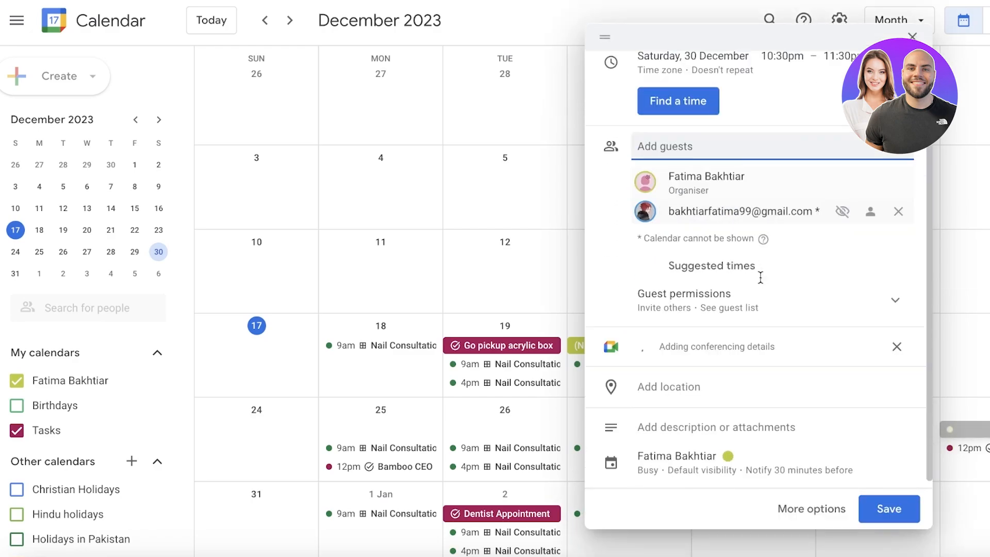
{"action": "scroll", "coordinate": [760, 278], "scroll_direction": "down", "scroll_amount": 2}
{"action": "left_click", "coordinate": [677, 223]}
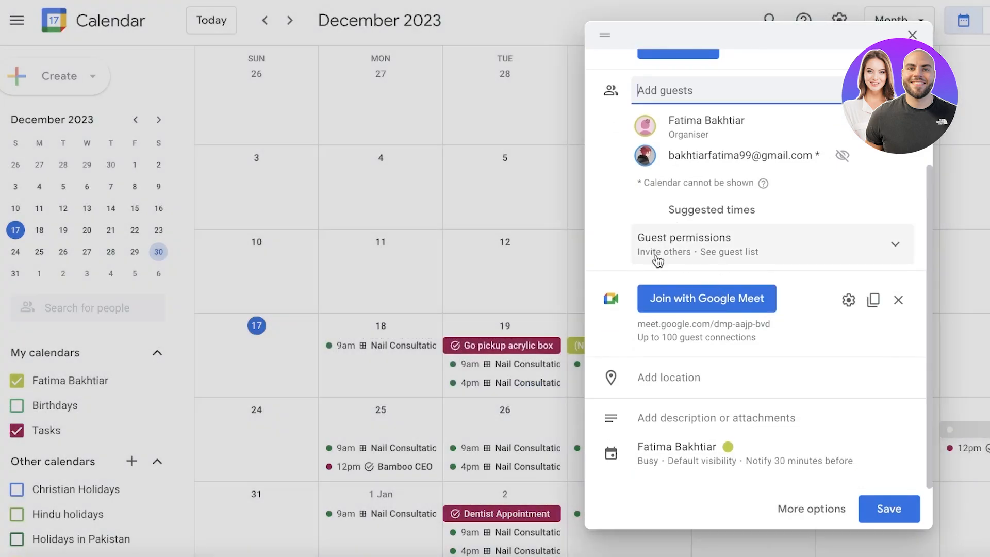
{"action": "left_click", "coordinate": [905, 514]}
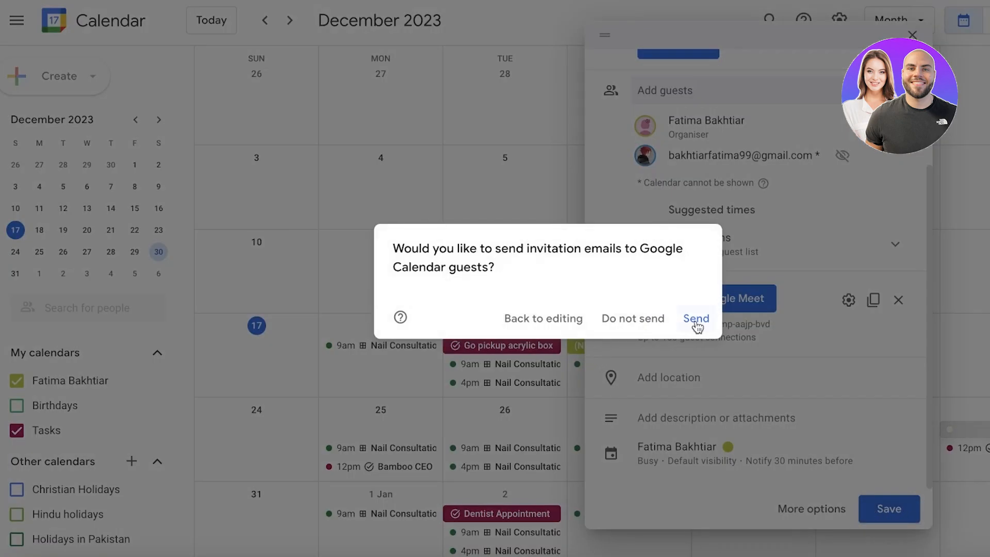
{"action": "left_click", "coordinate": [697, 320]}
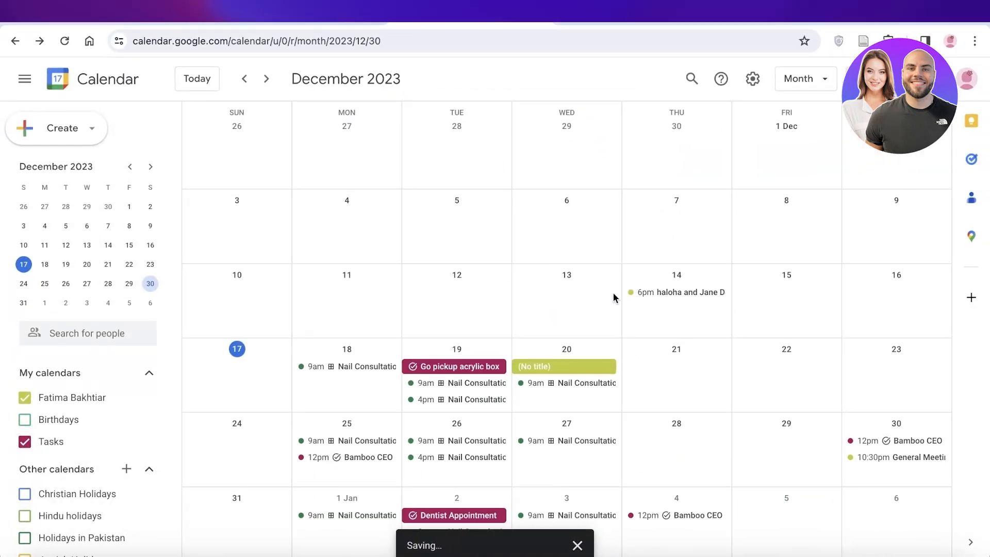
Move the calendar back one month to November 2023.
{"action": "key", "text": "k"}
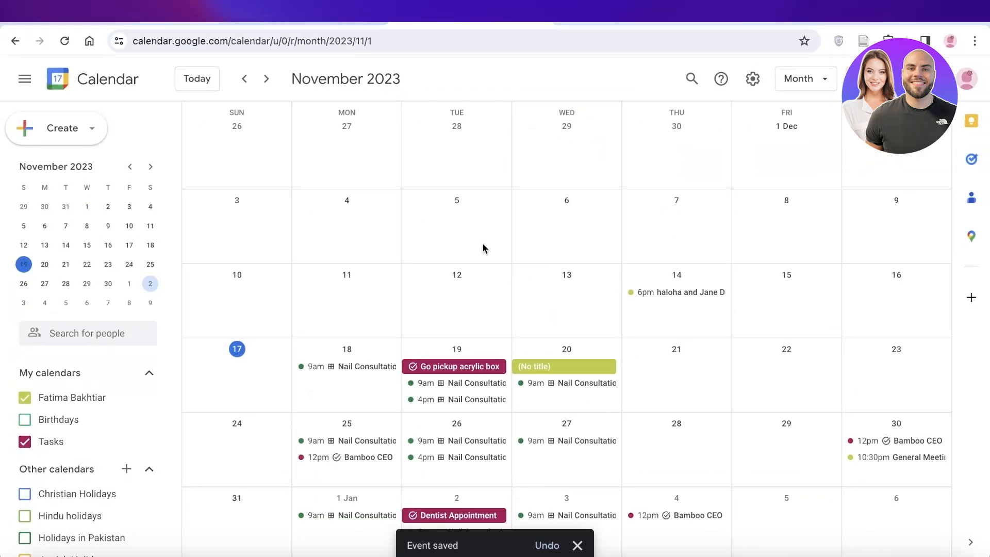